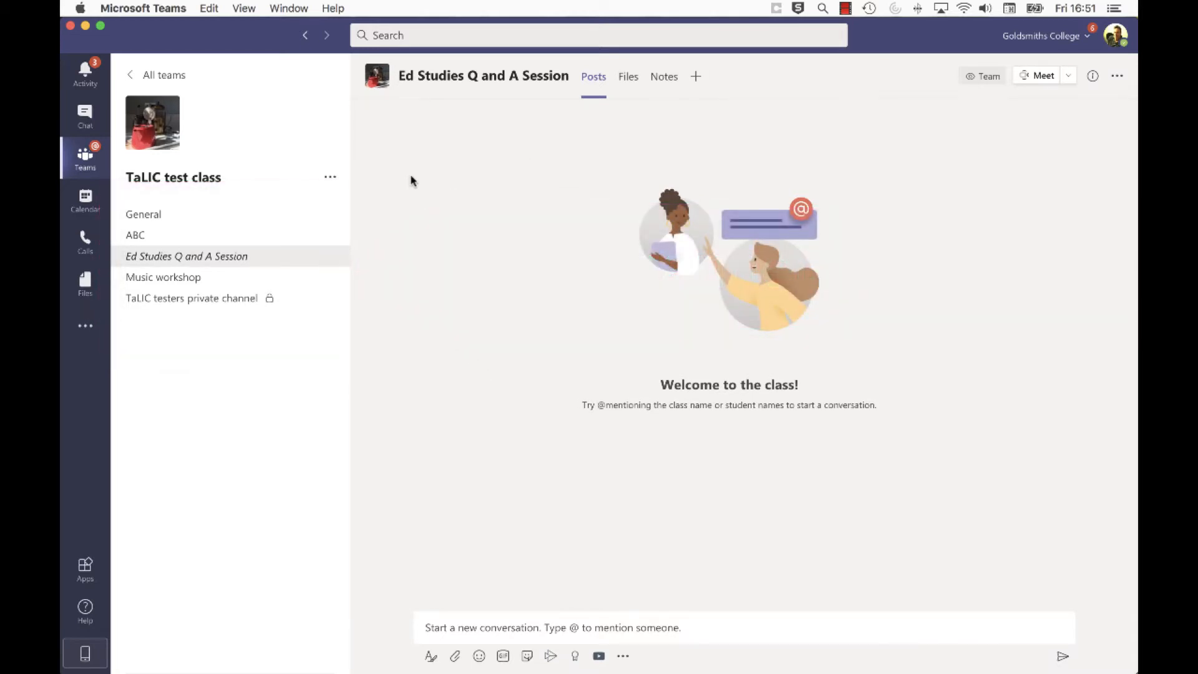
Add a standard channel named "Module 101" to the TaLIC test class team
click(330, 177)
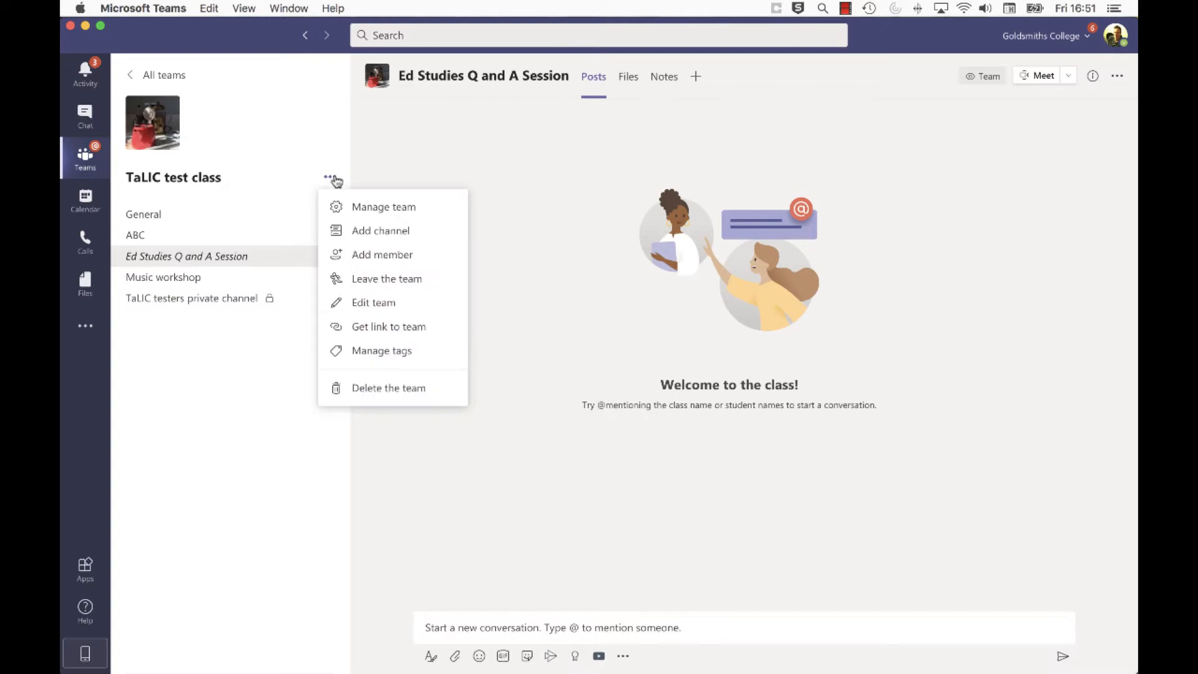
click(365, 229)
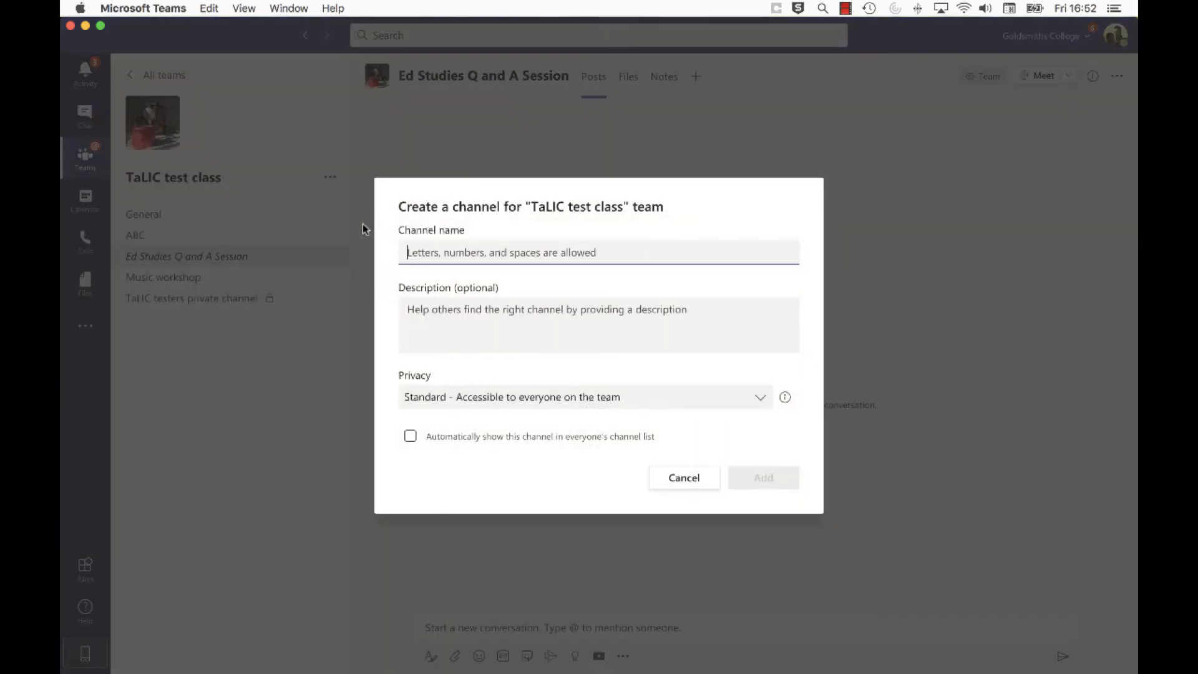
text(Modu)
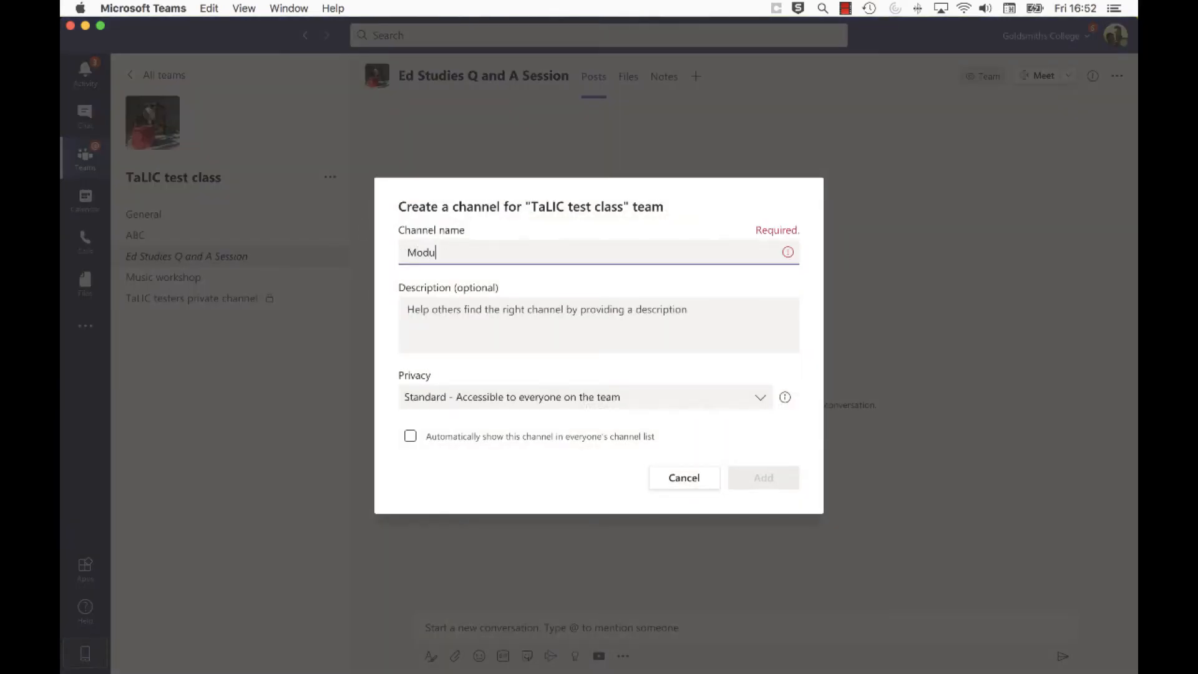
text(le 101)
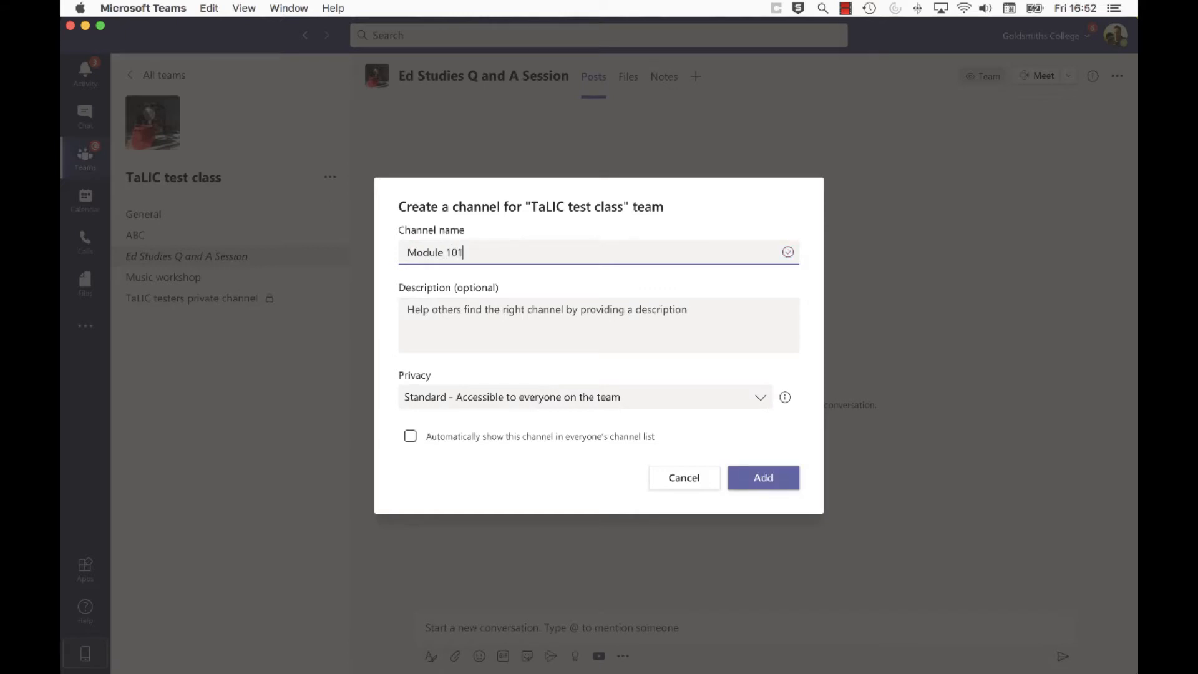
click(763, 483)
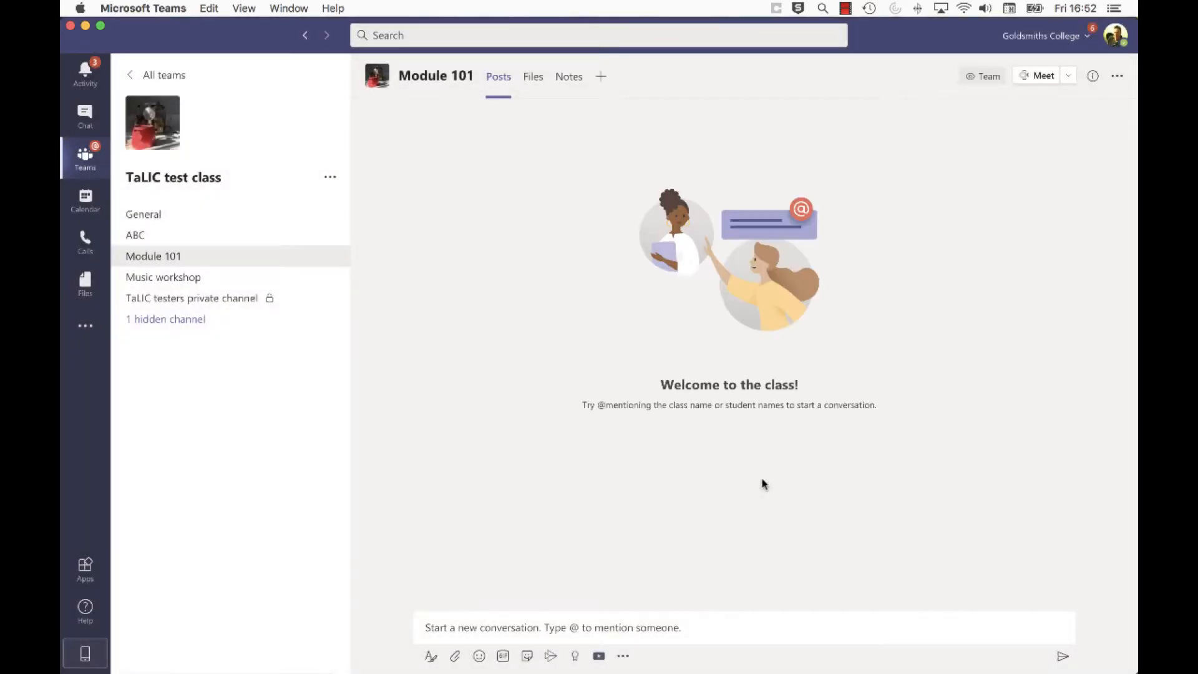
Add a Planner tab to the Module 101 channel with a new plan named "ABC planner", without posting about it to the channel
click(601, 78)
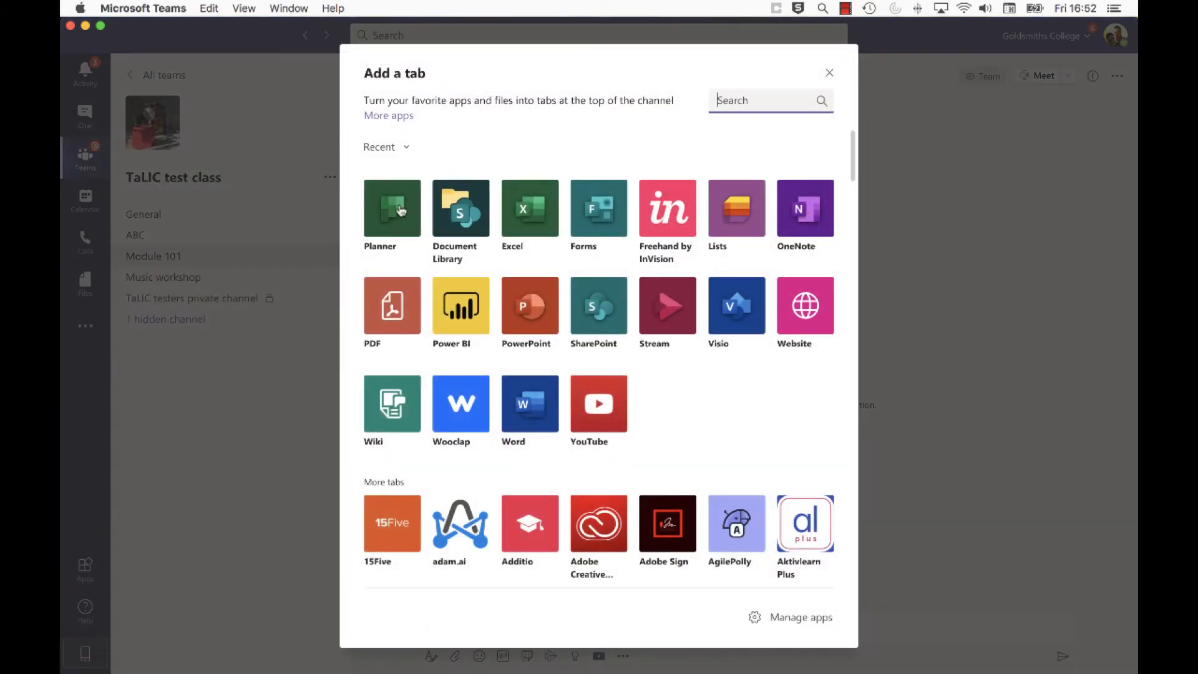
click(401, 210)
text(ABC planner)
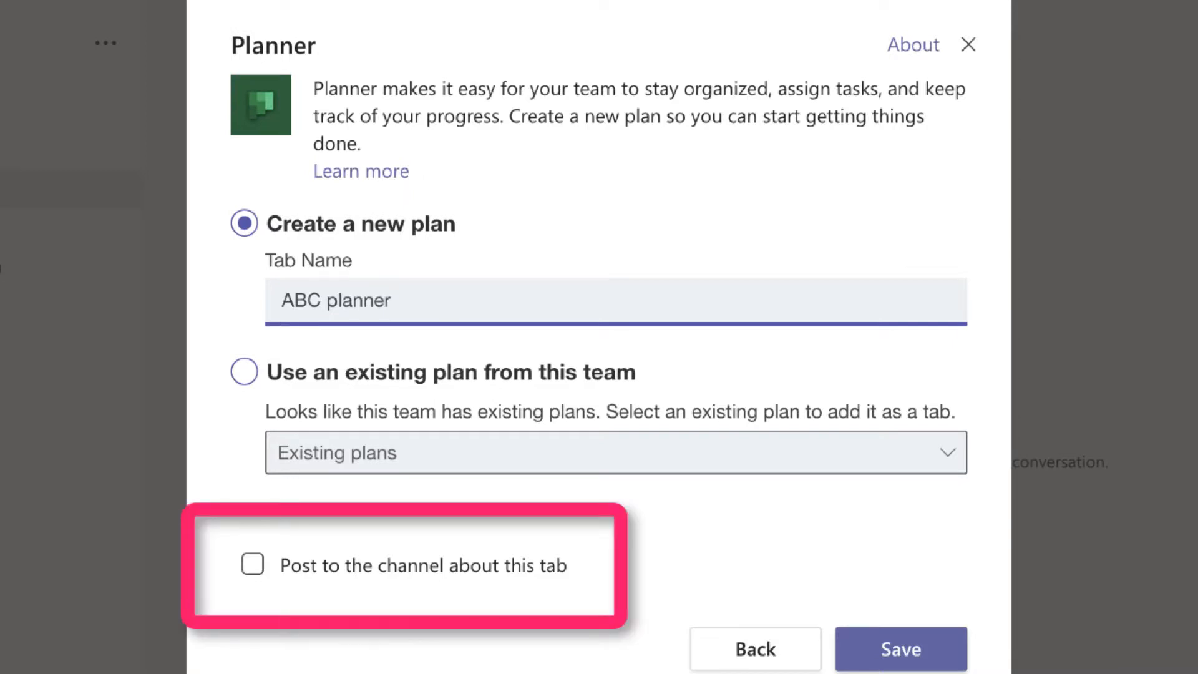
click(892, 646)
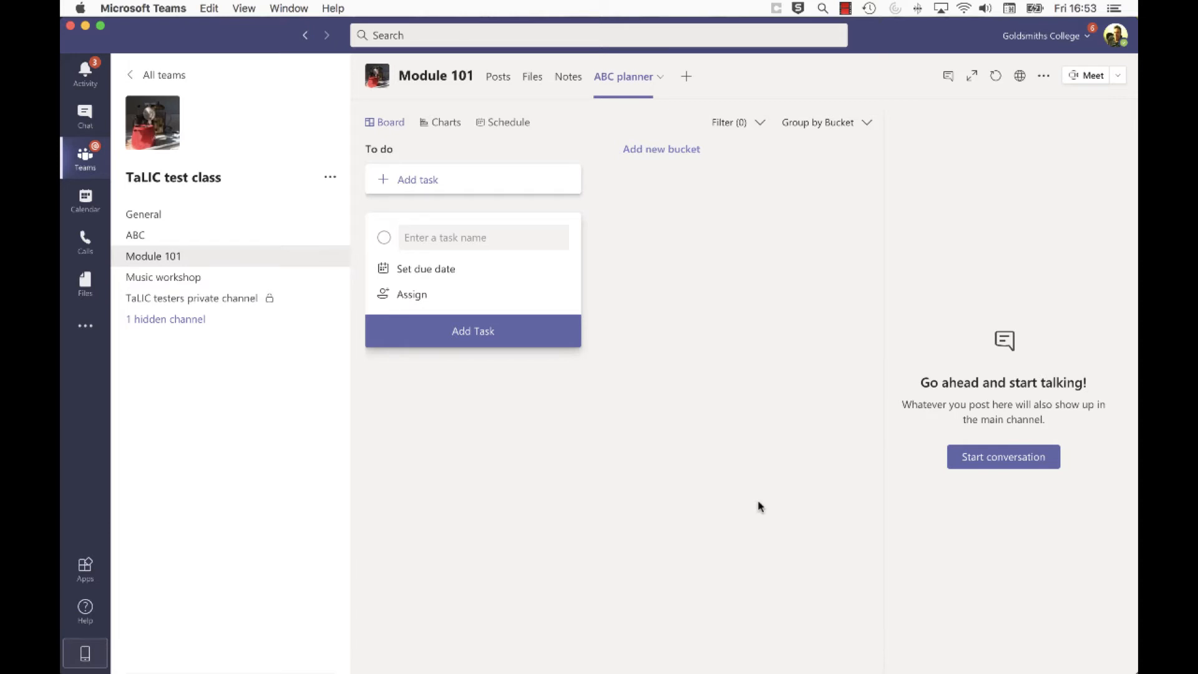
Rename the "To do" bucket as "Info and templates"
click(389, 150)
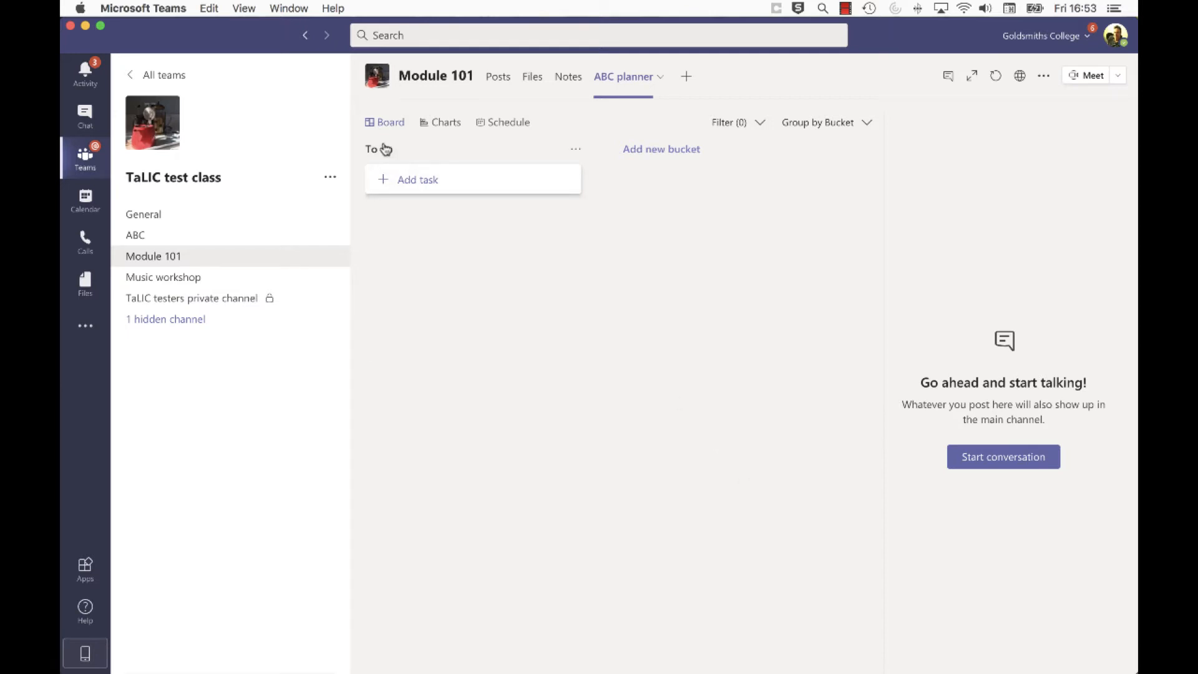
key(BackSpace)
key(BackSpace)
key(BackSpace)
key(BackSpace)
key(BackSpace)
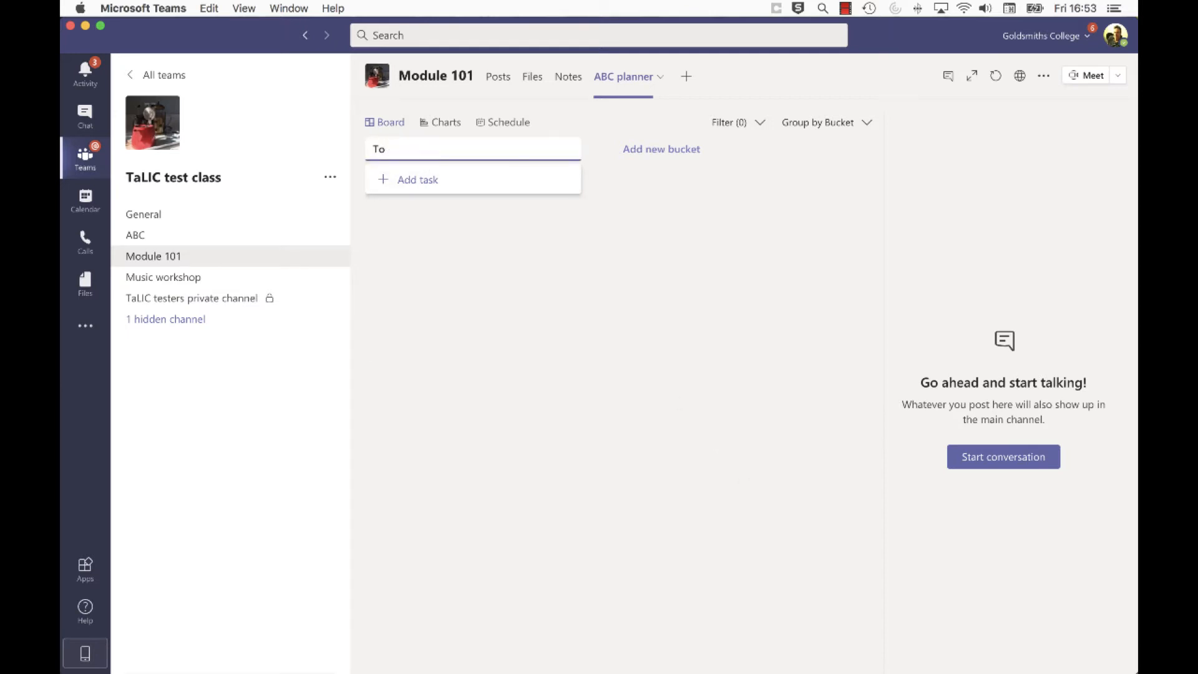
text(Info and templates)
key(Return)
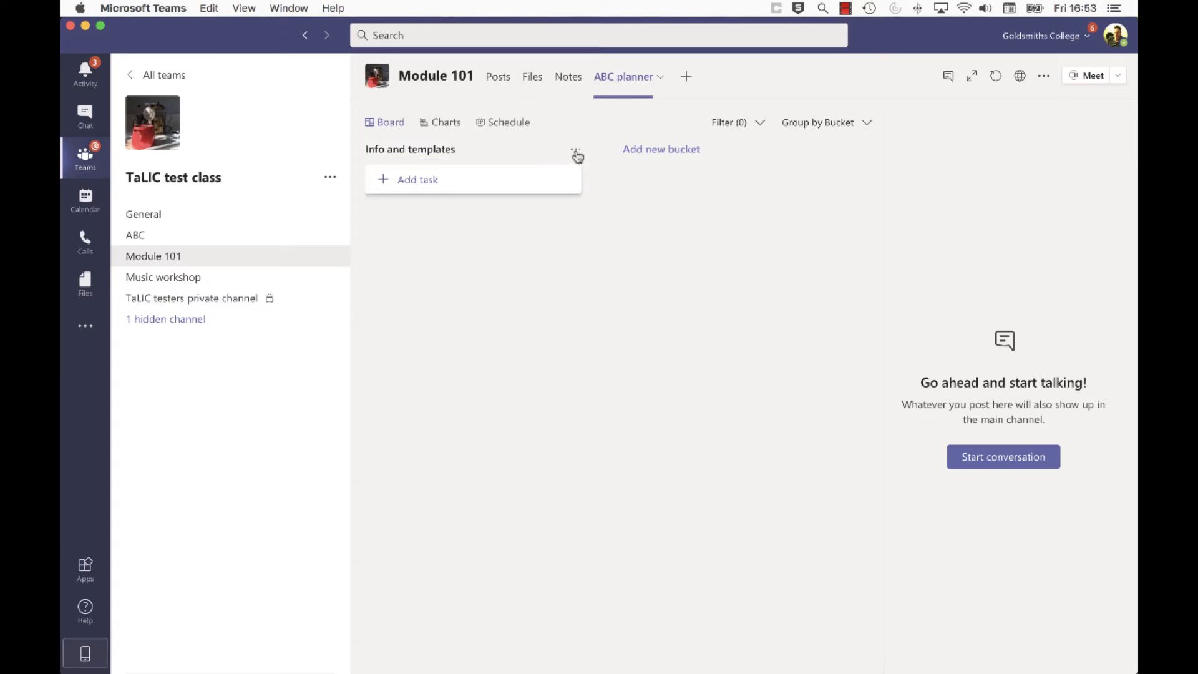
Add two new buckets to the plan, named "Week 1" and "Week 2"
click(661, 149)
text(Week 1)
key(Return)
click(740, 154)
text(Week 2)
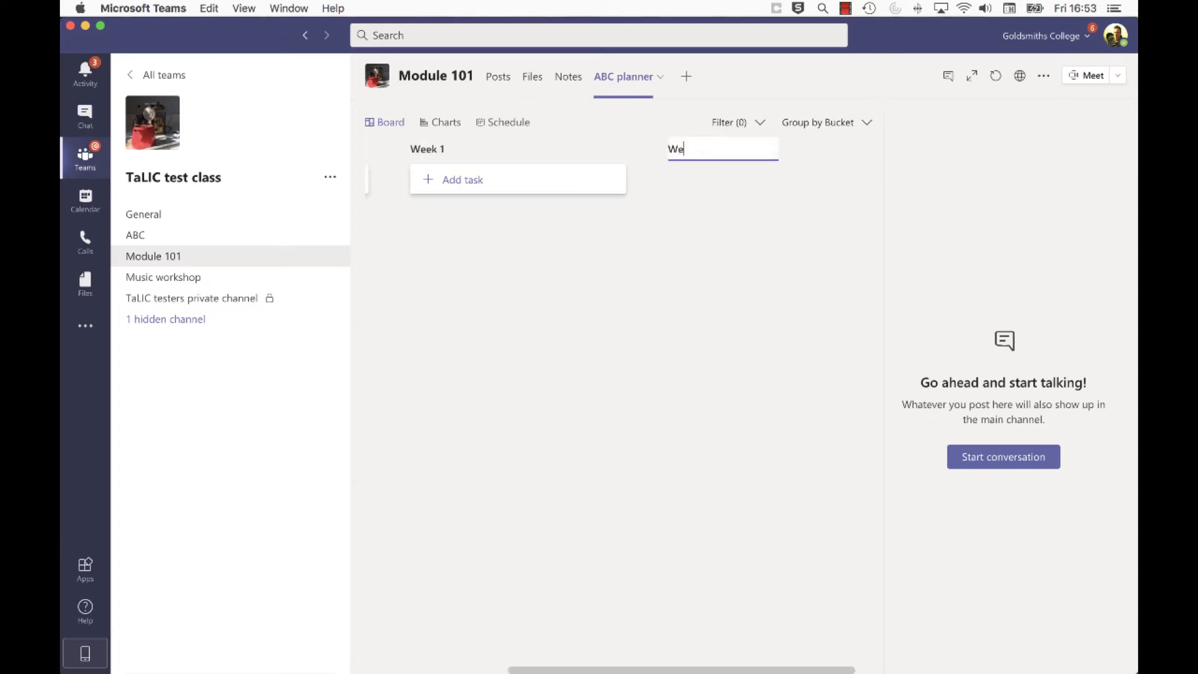
key(Return)
scroll(555, 270, left, 8)
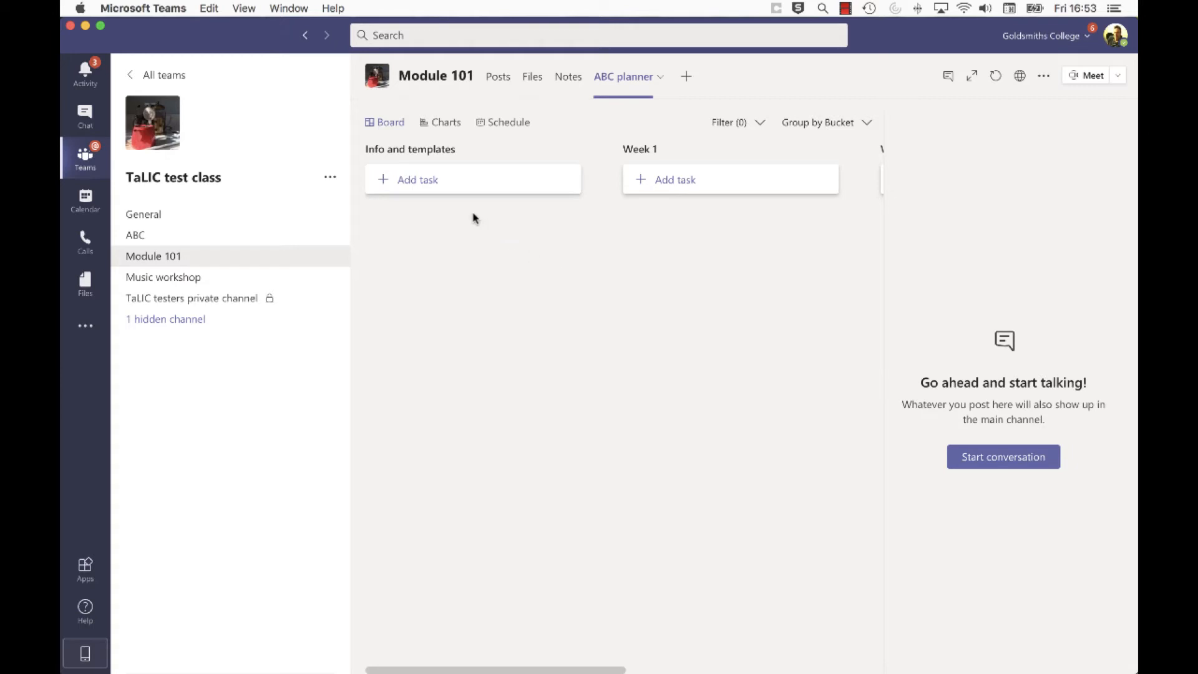
Add a task named "test" to the Info and templates bucket
click(428, 179)
text(test)
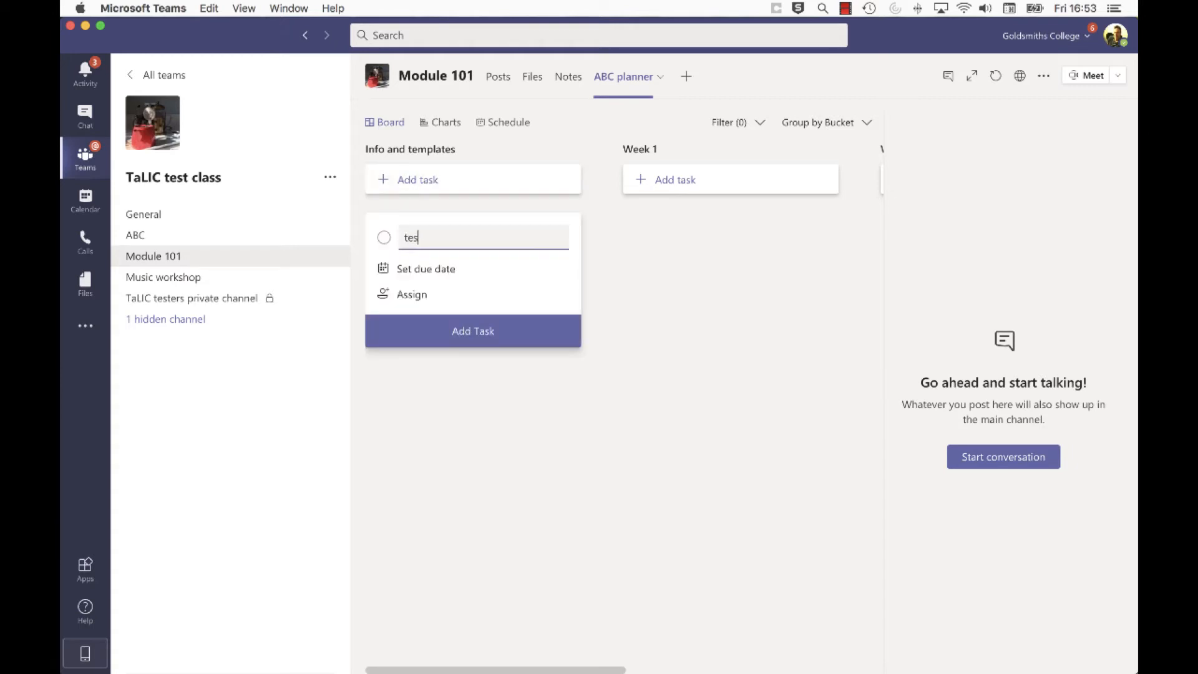
click(503, 330)
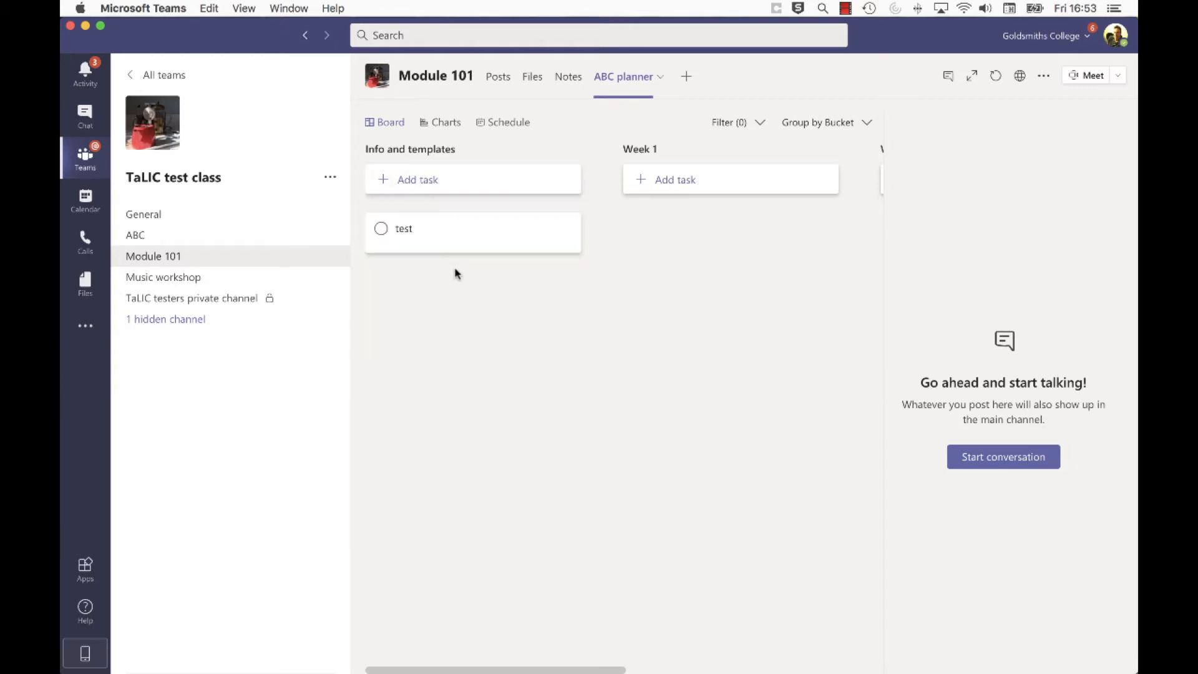
Apply all six colour labels to the test task, named Acquisition, Investigation, Discussion, Practice, Production and Collaboration from pink to purple
click(455, 241)
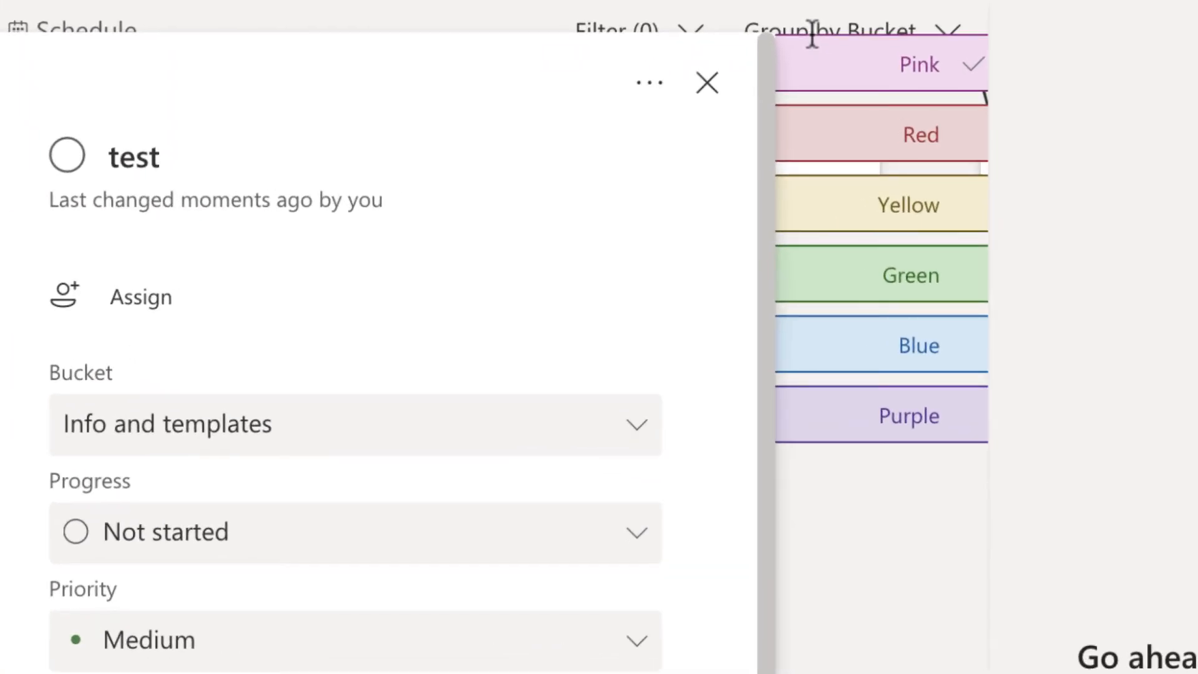
click(881, 55)
key(ctrl+a)
text(Acquisition)
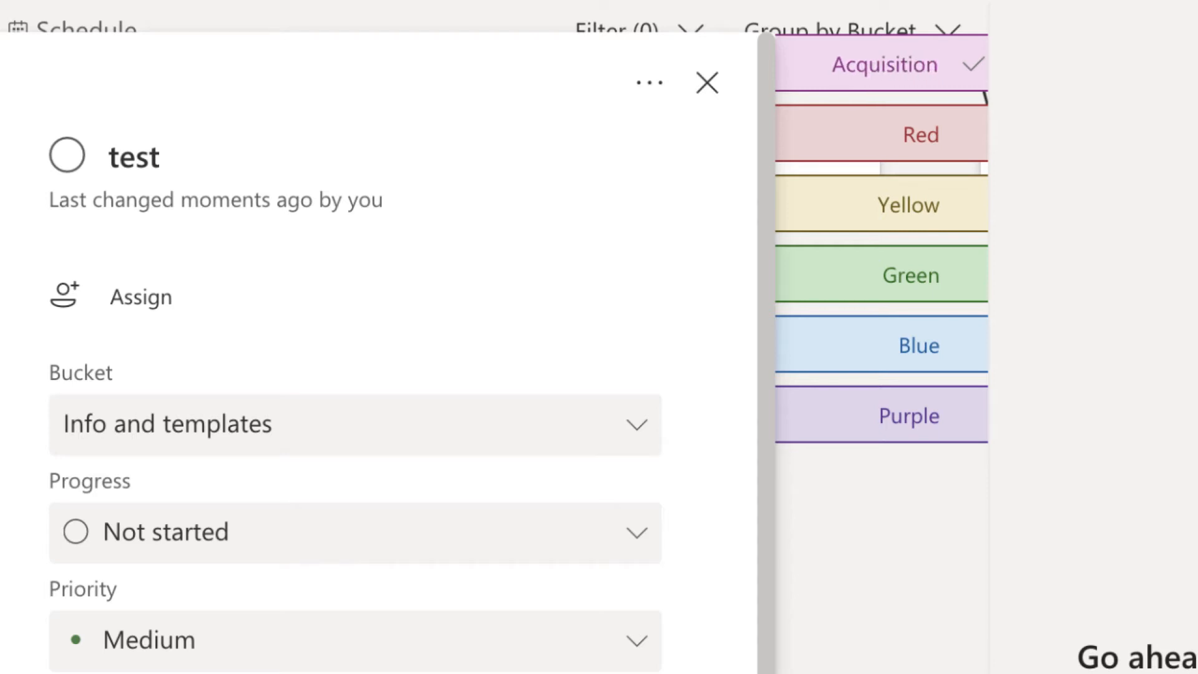
click(920, 144)
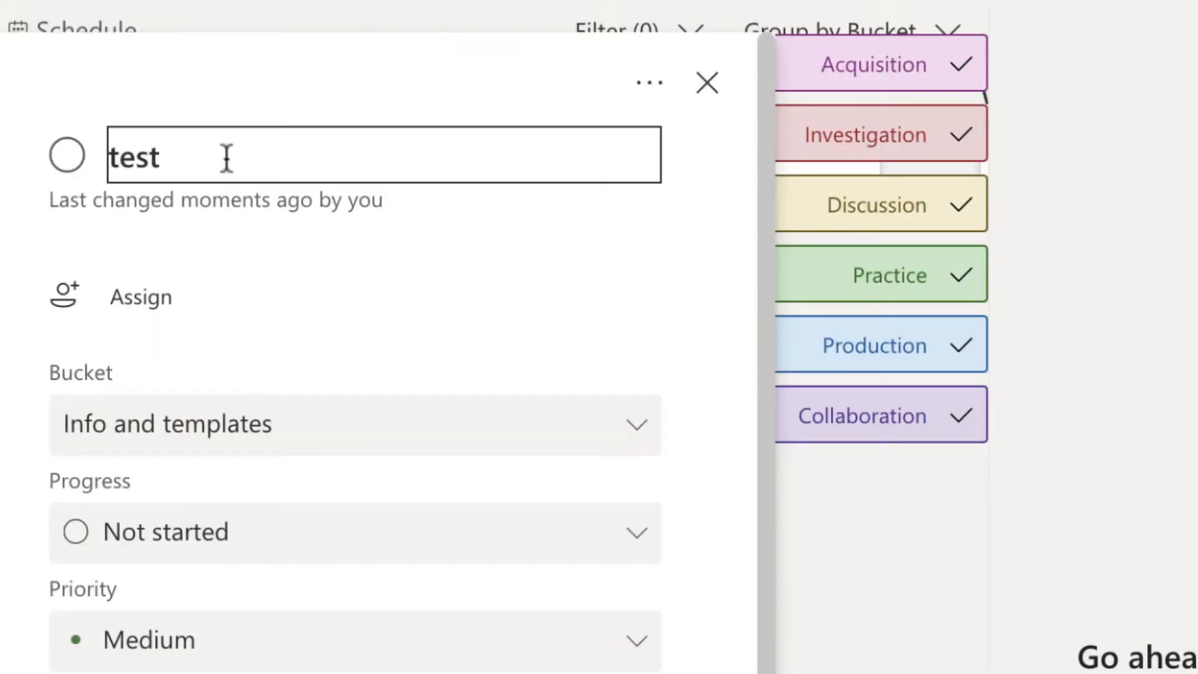
Rename the test task as "6 learning types" and close its details
drag(225, 158, 23, 147)
text(6 learning tp)
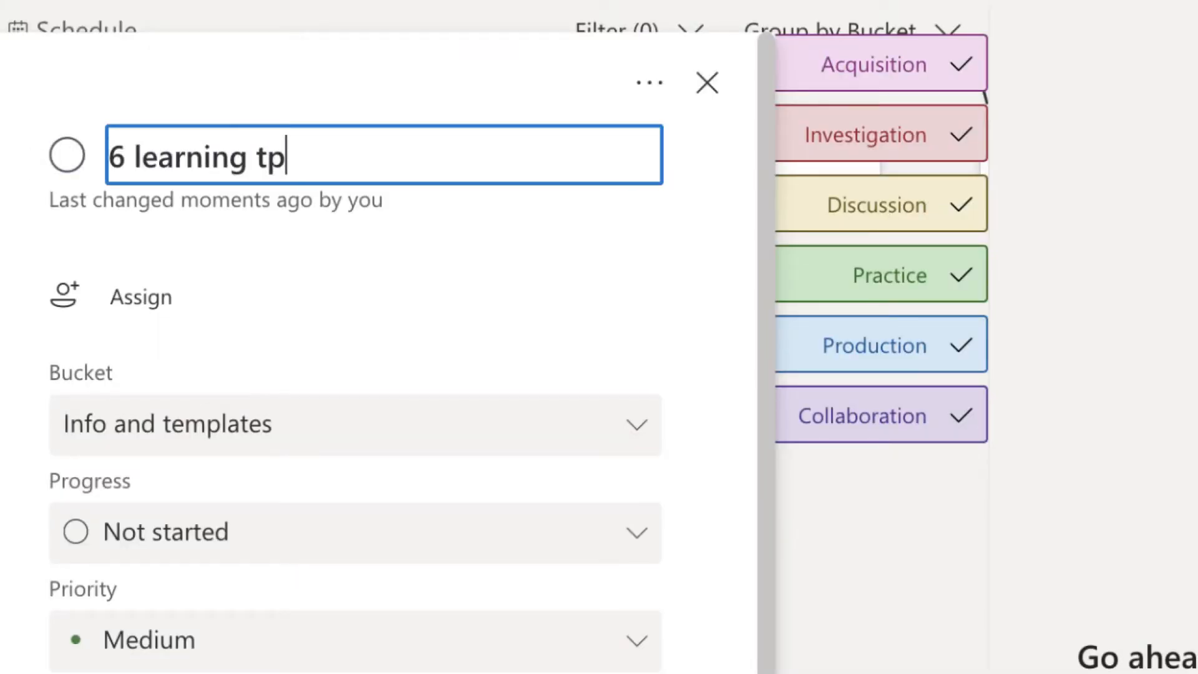
key(BackSpace)
text(ypes)
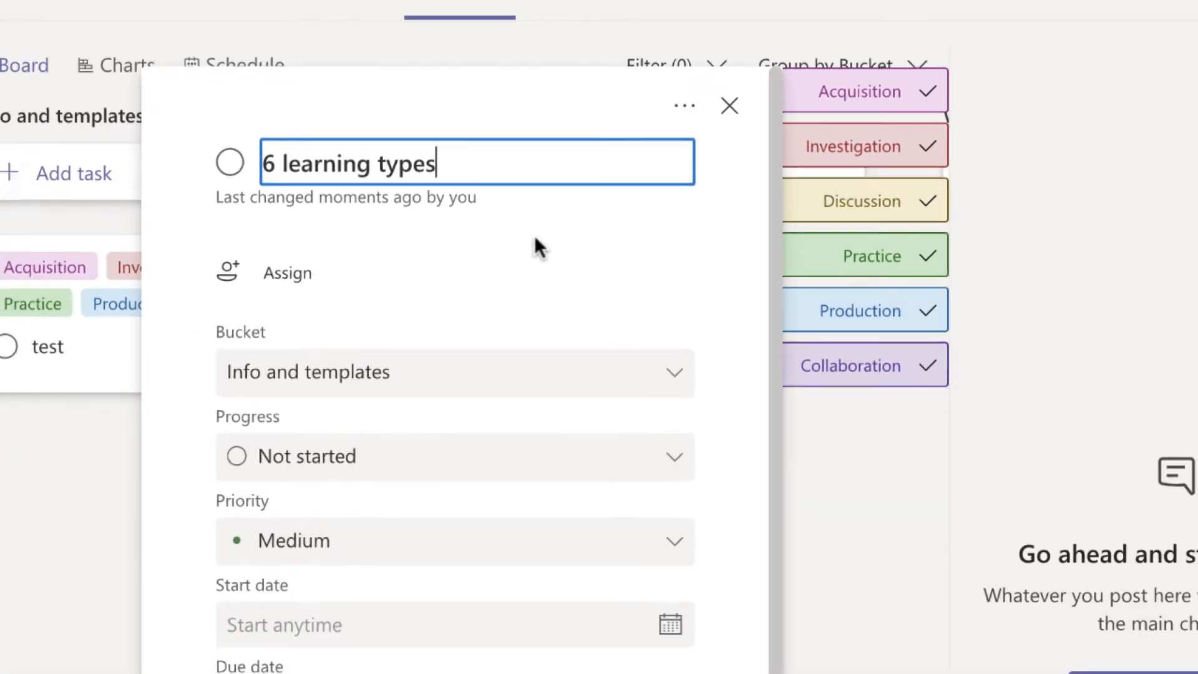
click(459, 249)
click(766, 148)
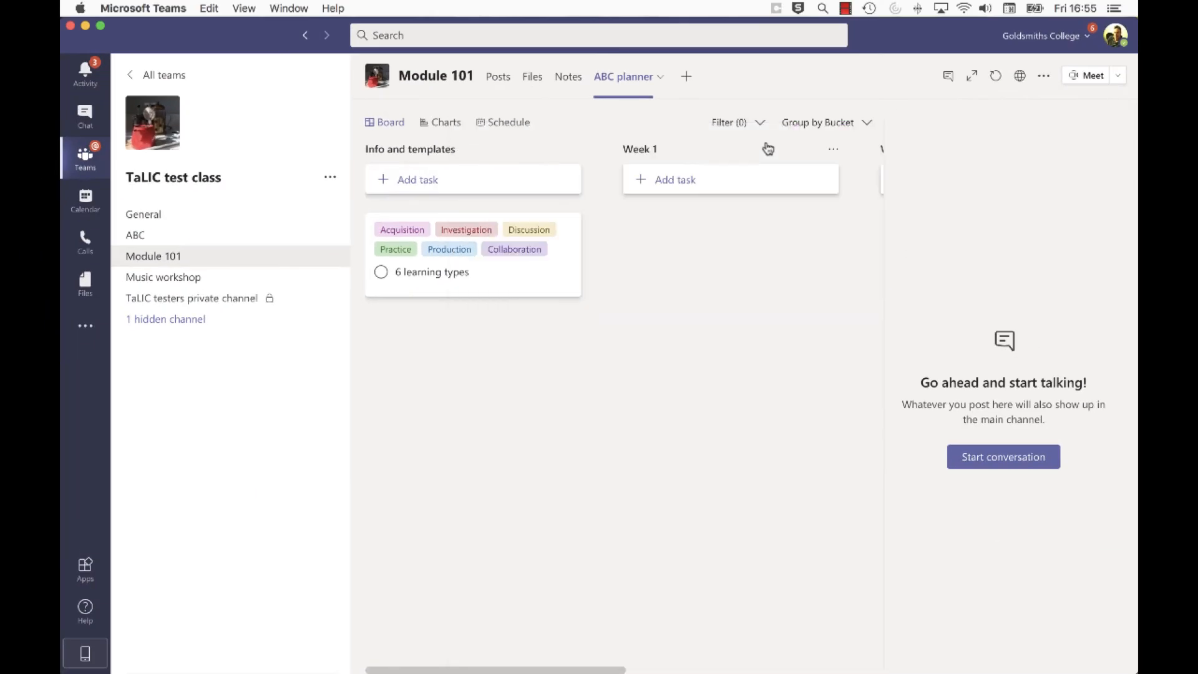
Collapse the label names on the 6 learning types card and expand them again
click(551, 234)
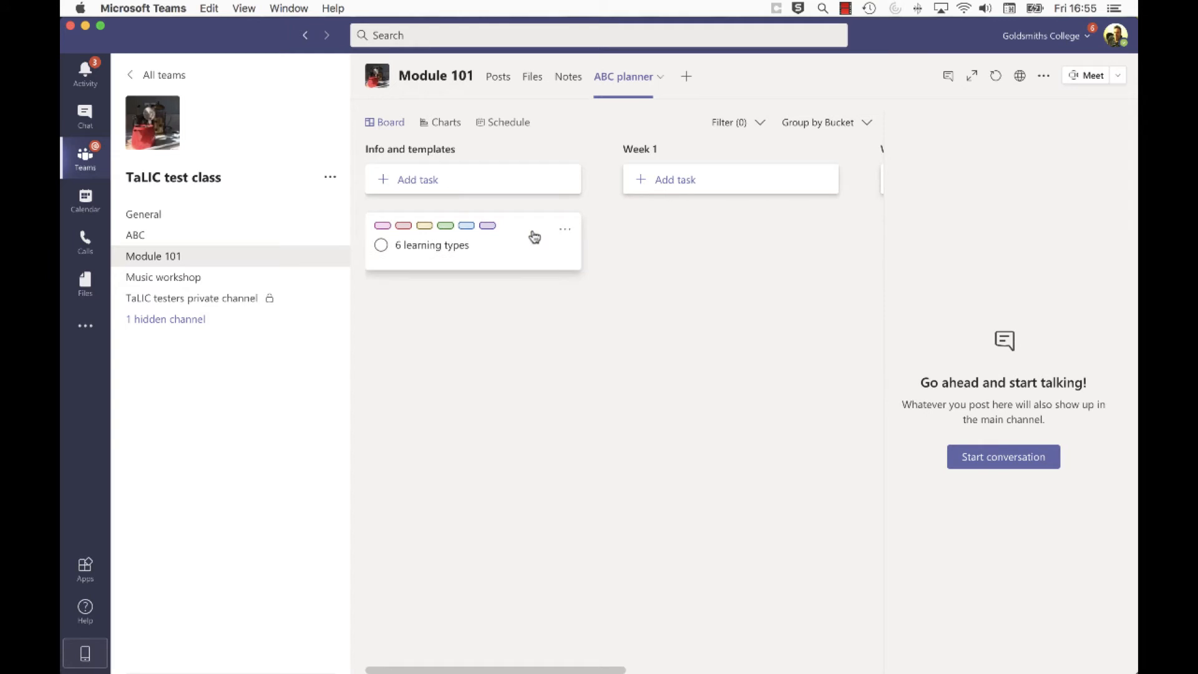
click(490, 227)
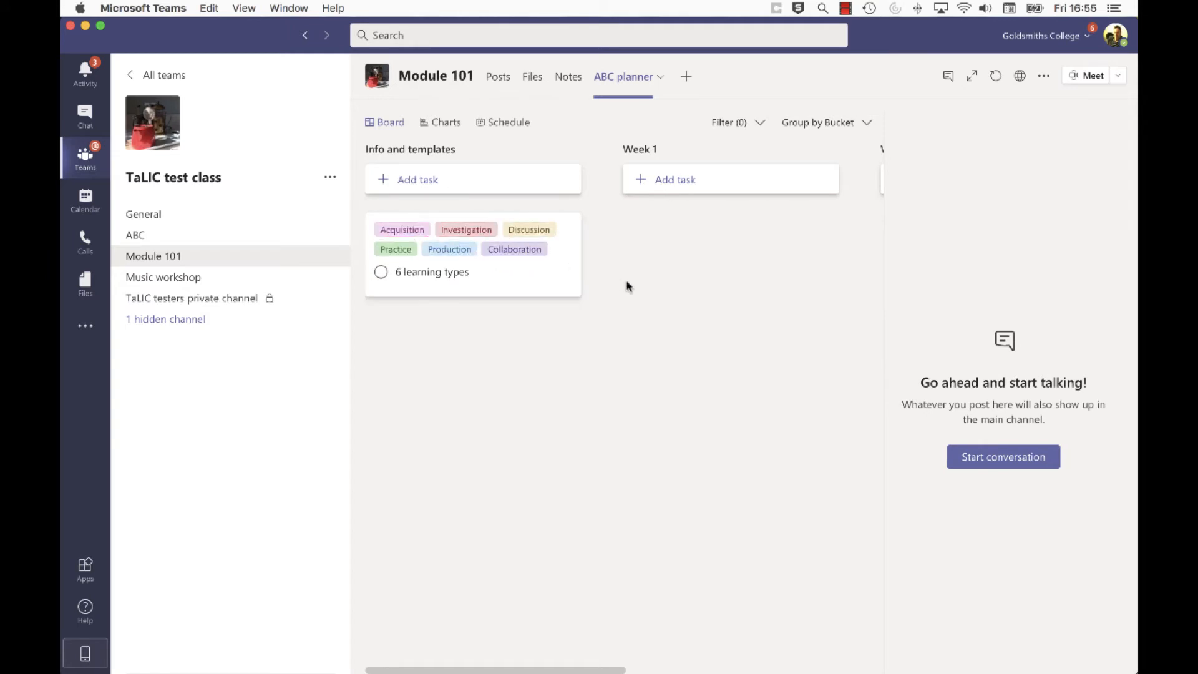
Add a task named "The big question" to the Info and templates bucket
click(474, 179)
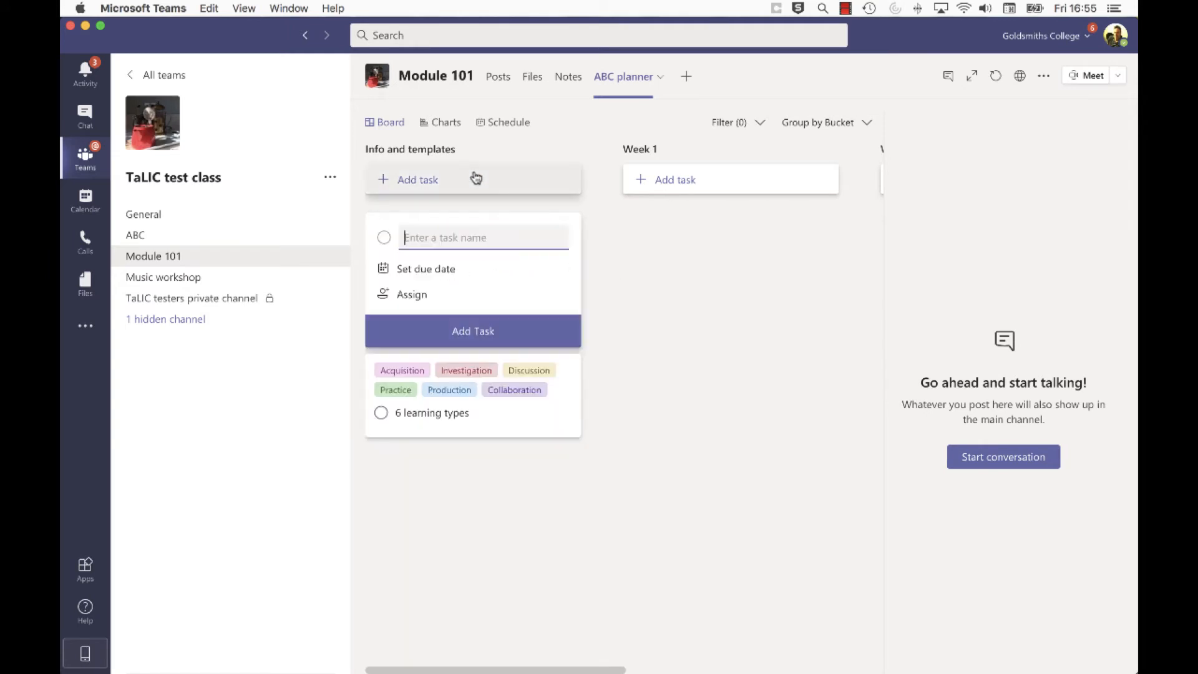
text(Th)
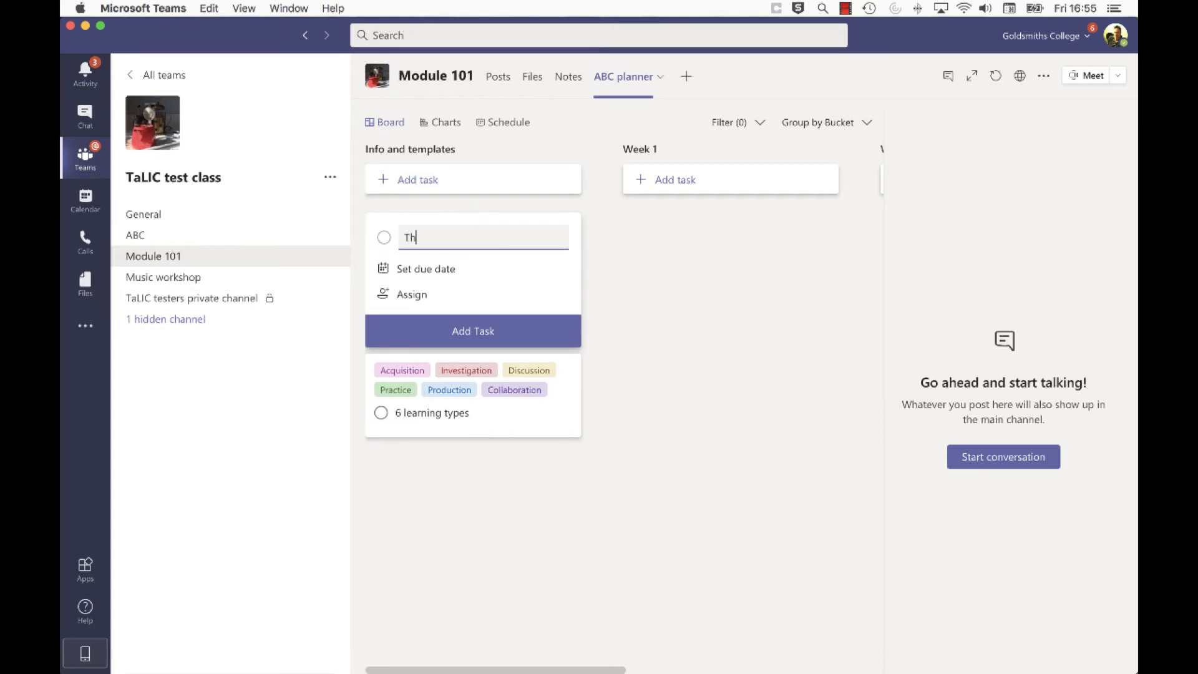
text(e big question)
key(Return)
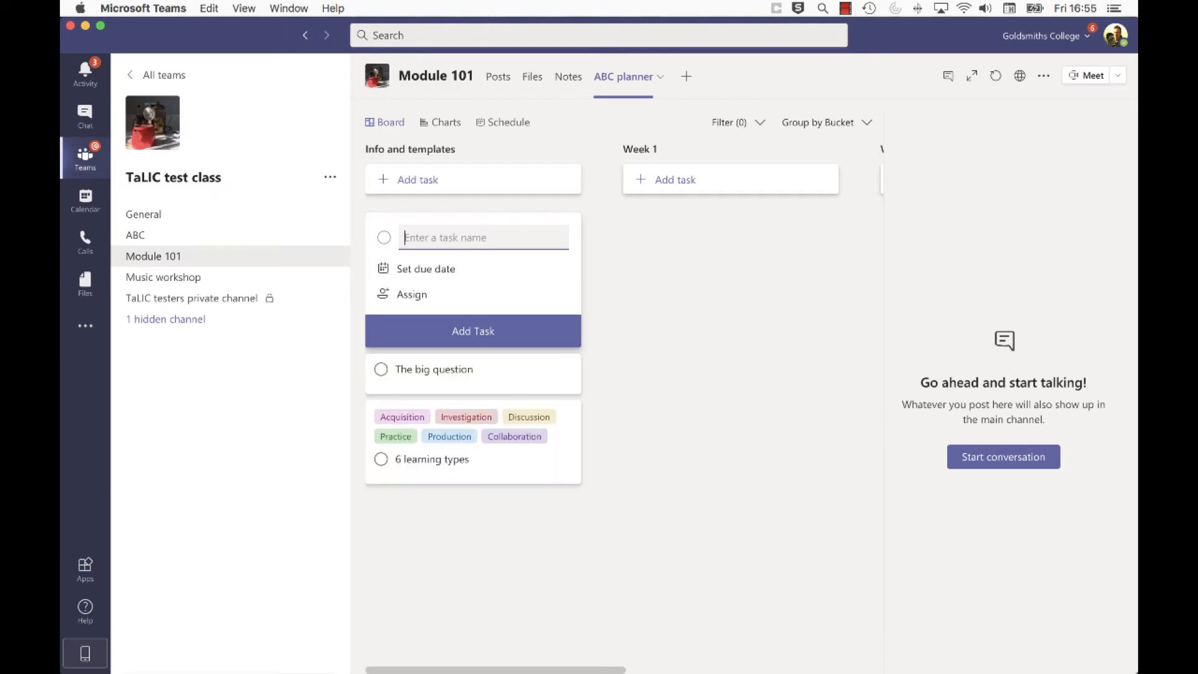
Give The big question notes on what students remember in 5 years, a tweet-length module summary and "How much face to face vs online?", shown on the card
click(462, 381)
click(457, 231)
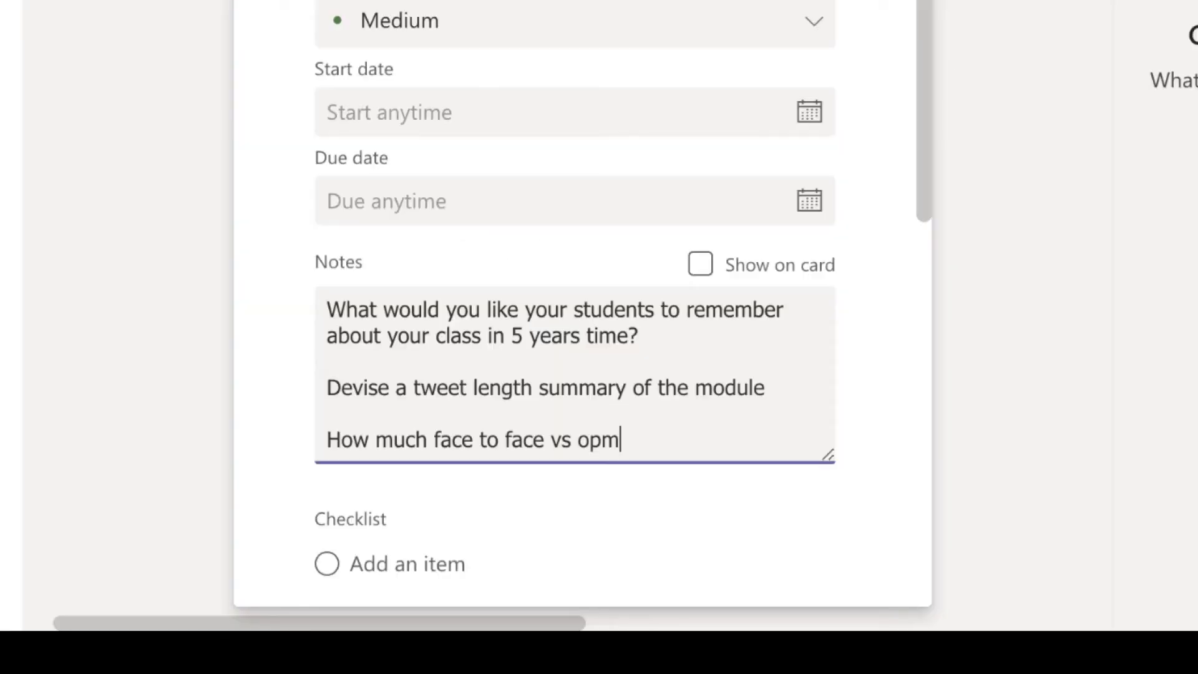
key(BackSpace)
key(BackSpace)
text(nline?)
key(Return)
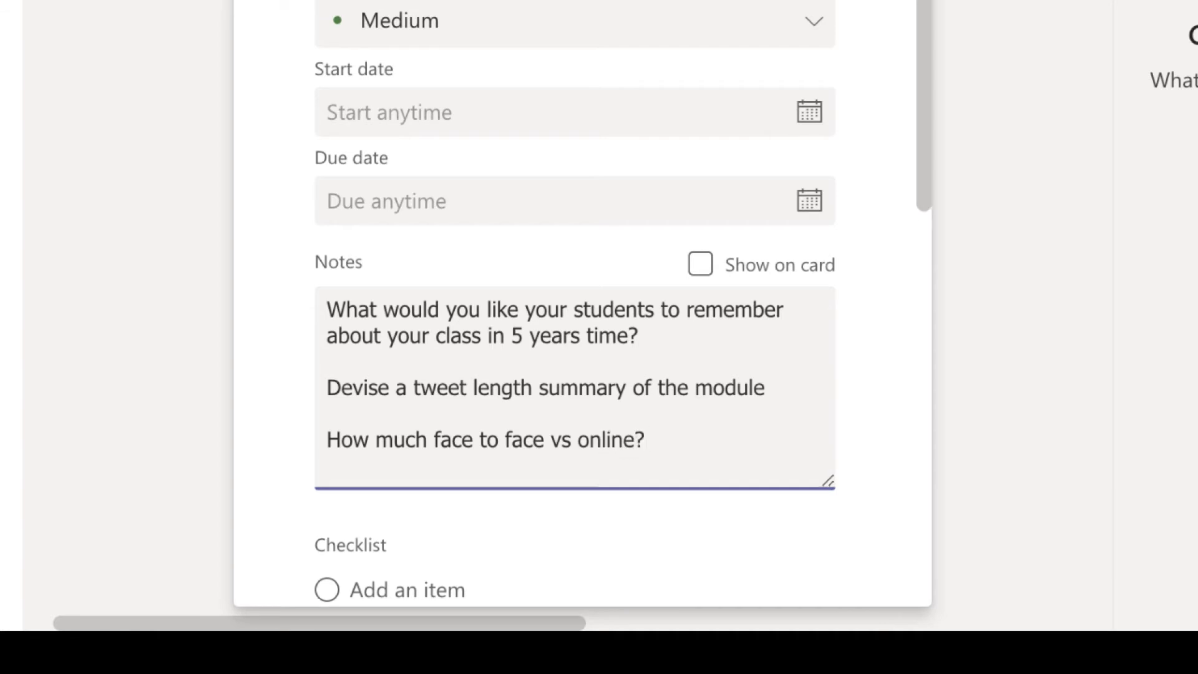
click(851, 407)
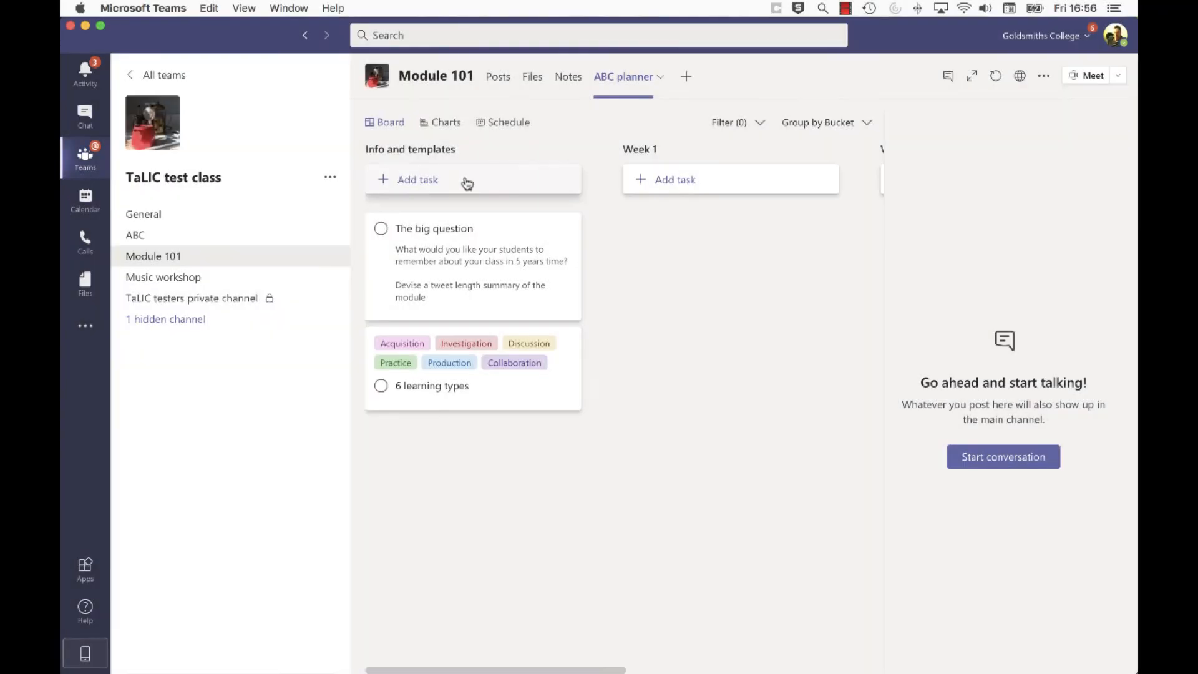
Add a task named "Task title template (time estimate)" to the Info and templates bucket
click(466, 182)
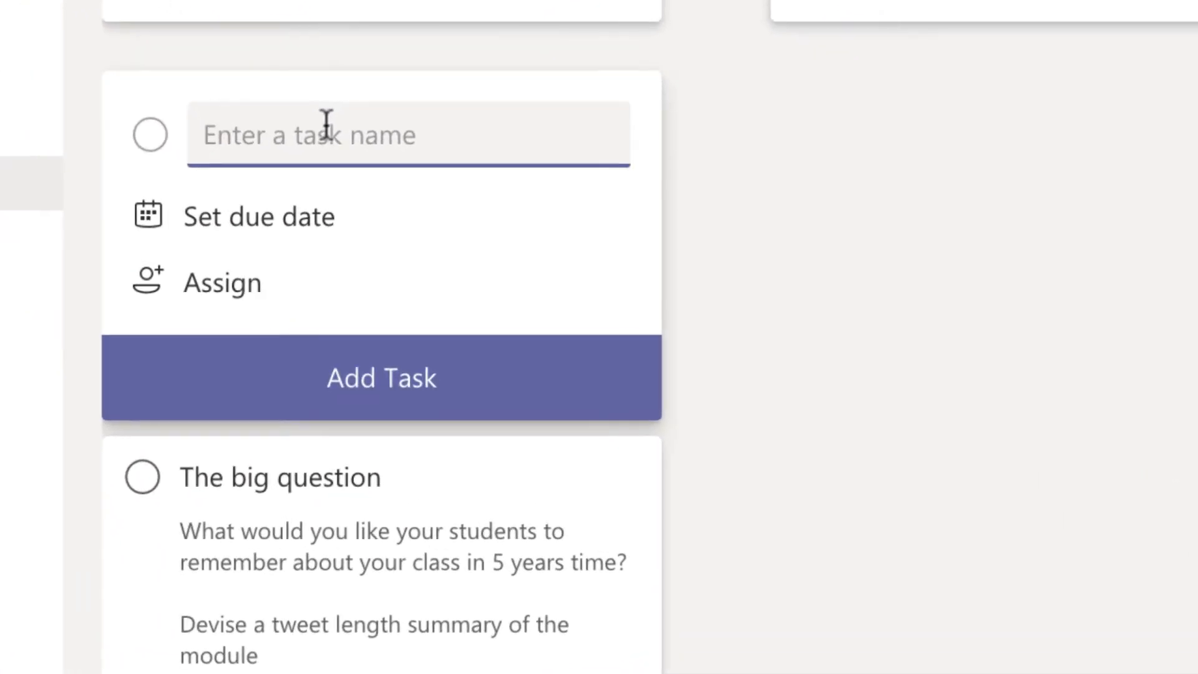
text(Task title template (time estimate)
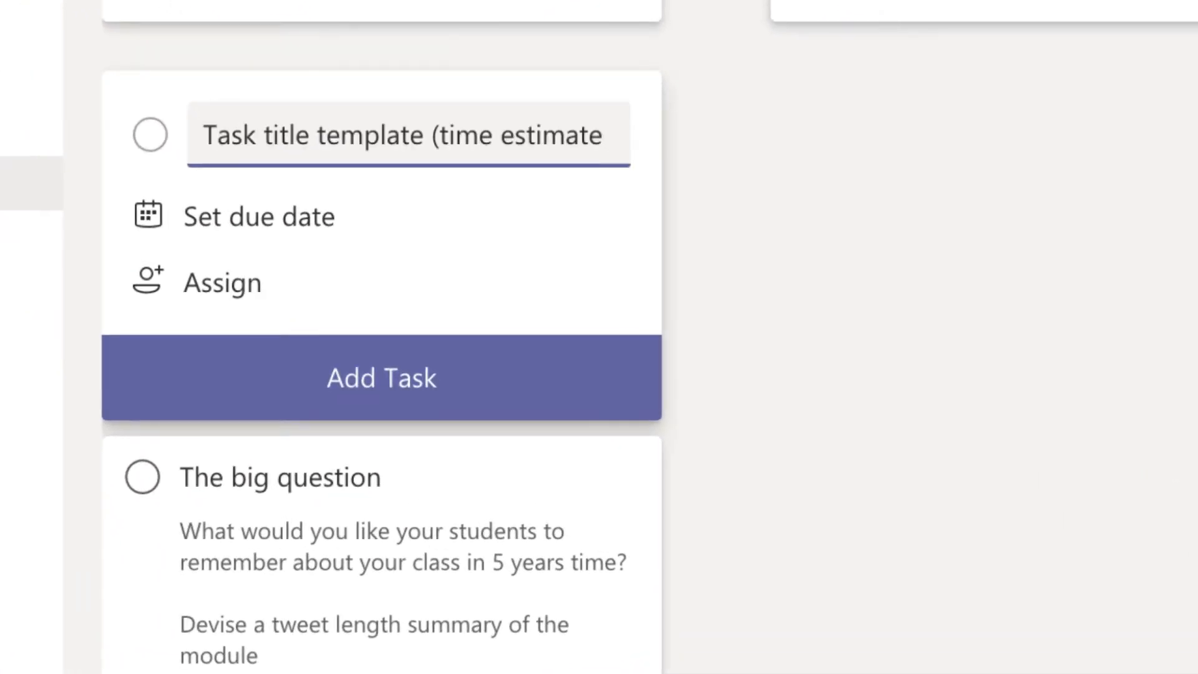
text())
key(Return)
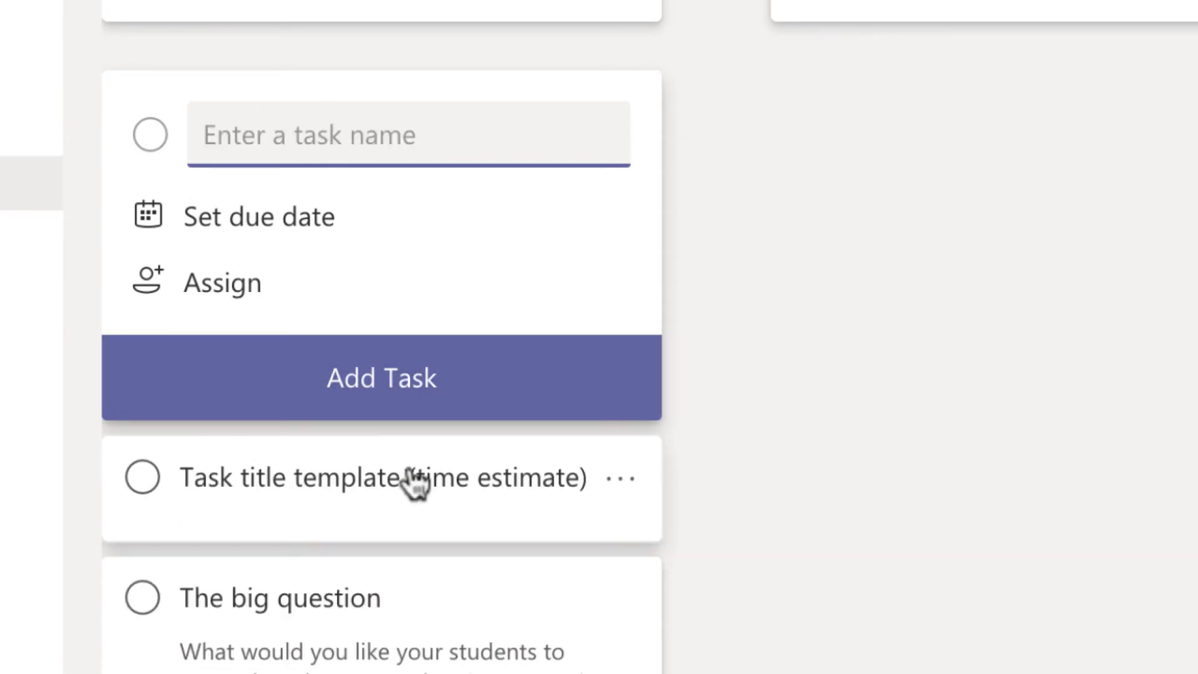
Add the note "label this with the learning types and put a quick description here in the notes" to the Task title template task
click(416, 484)
click(442, 631)
text(label this wit)
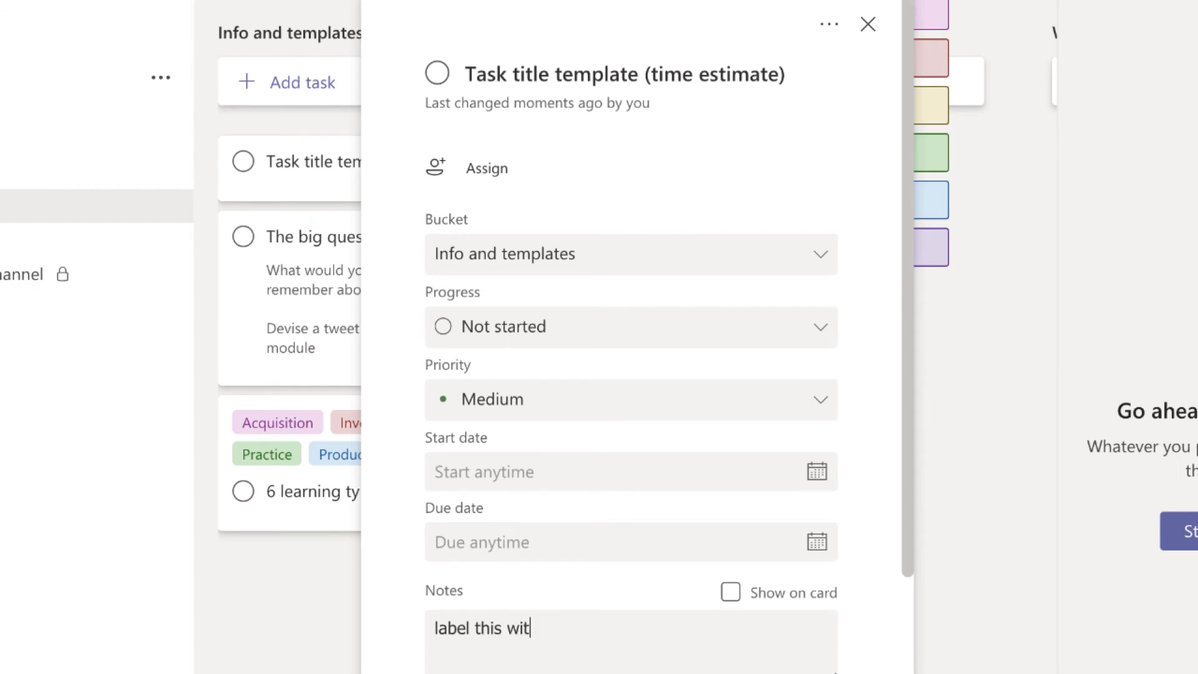
text(h the learning types and put )
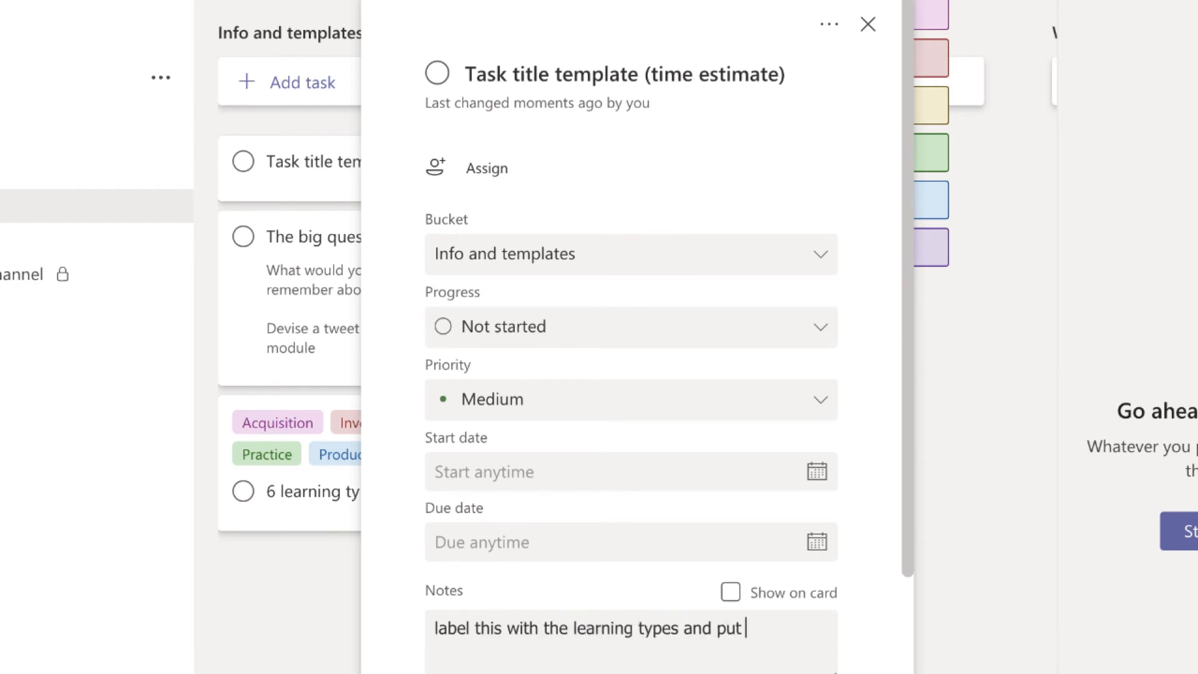
text(a quick description here in the notes)
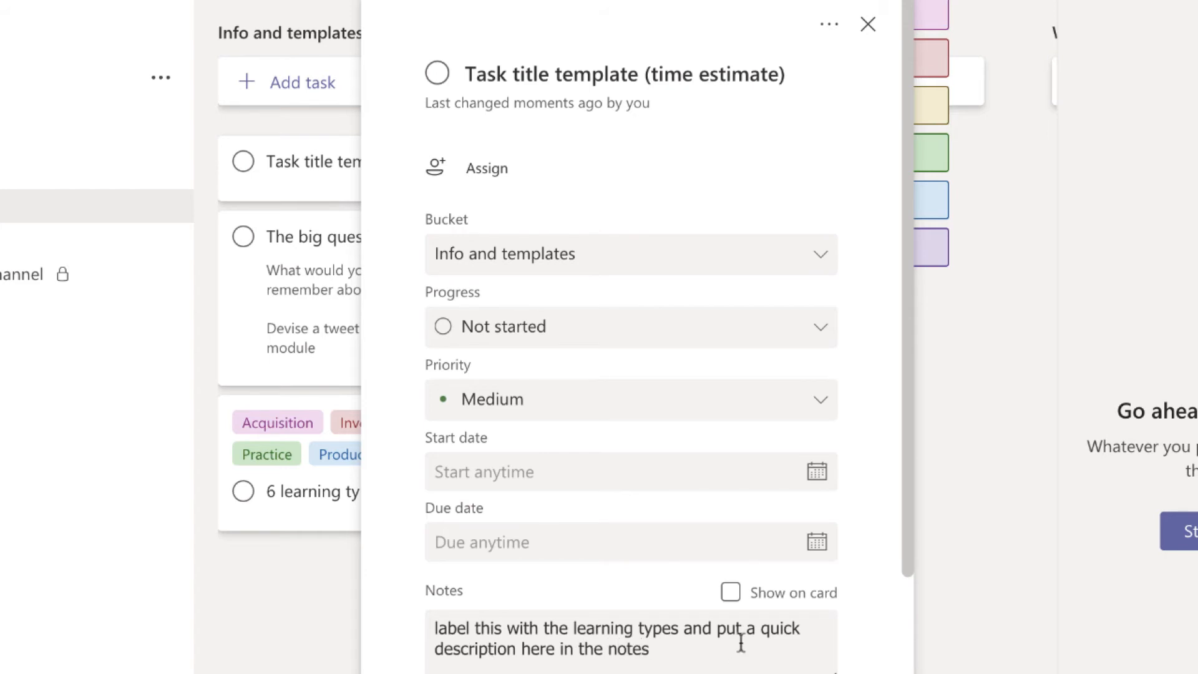
Show the Task title template's notes on its card, and copy the task within Info and templates with its description, checklist, attachments and labels
click(730, 593)
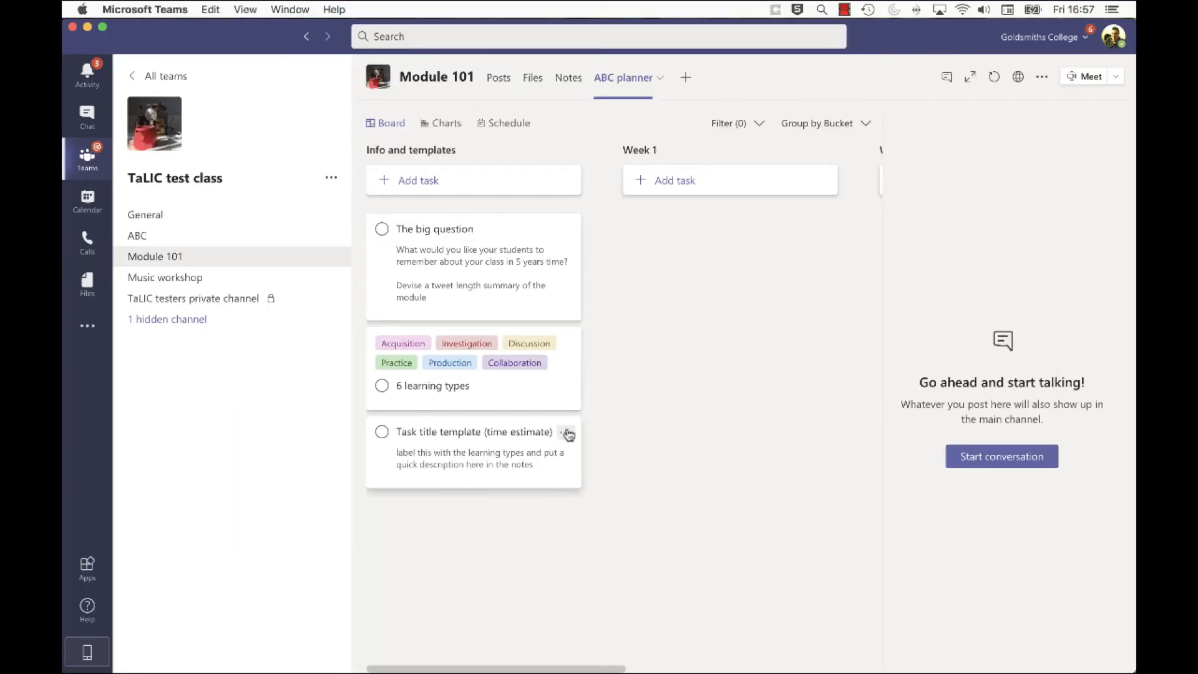
click(567, 432)
click(610, 508)
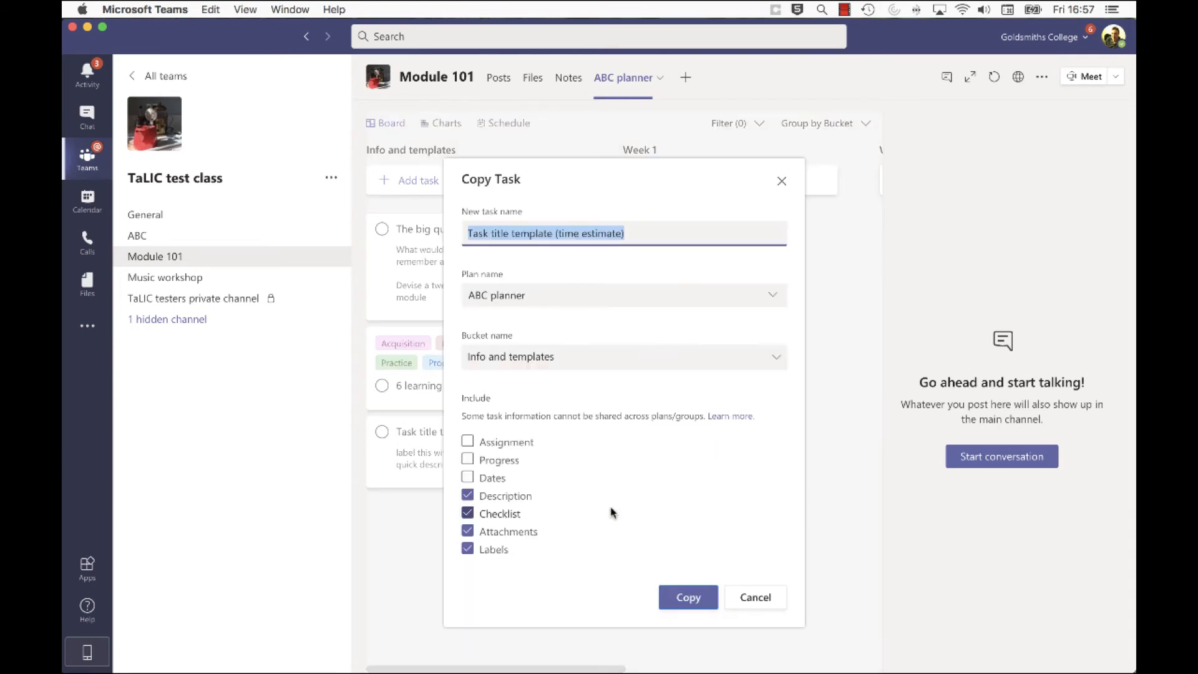
click(689, 599)
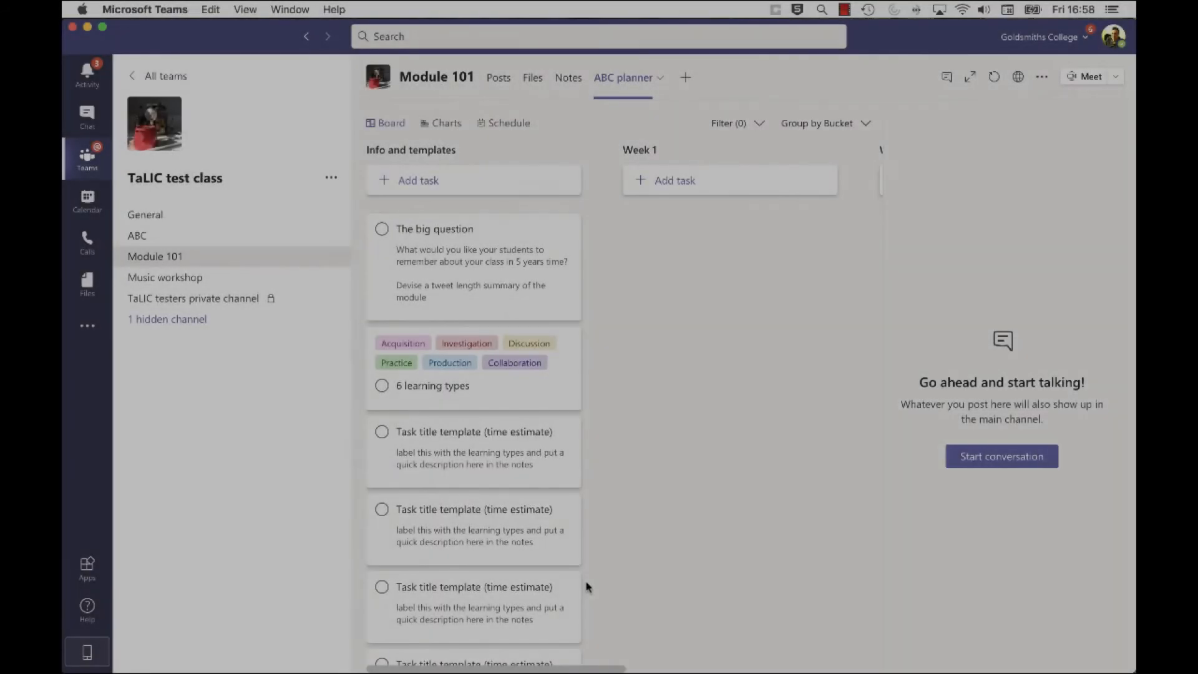
Move the copied Task title template tasks from the Info and templates bucket into the Week 1 bucket
drag(456, 436, 717, 325)
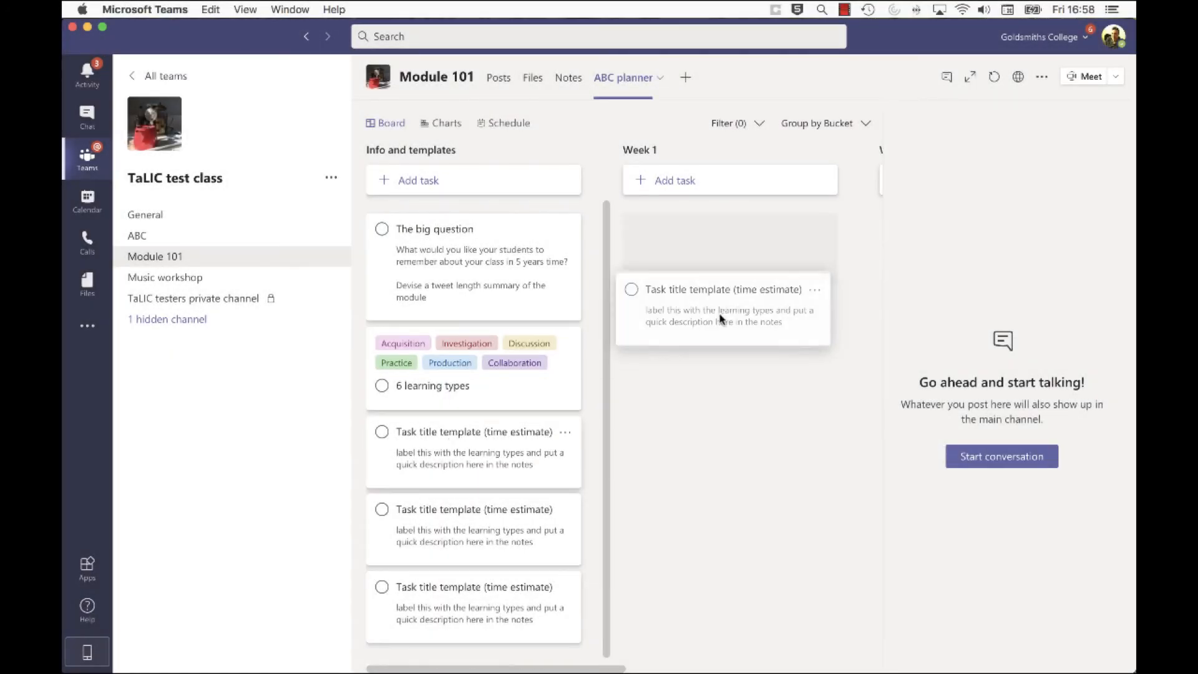
drag(500, 508, 718, 425)
drag(503, 460, 749, 508)
Write a Module 101 channel post asking a colleague whether they are ready to work on the ABC session, and open the meeting options
click(531, 76)
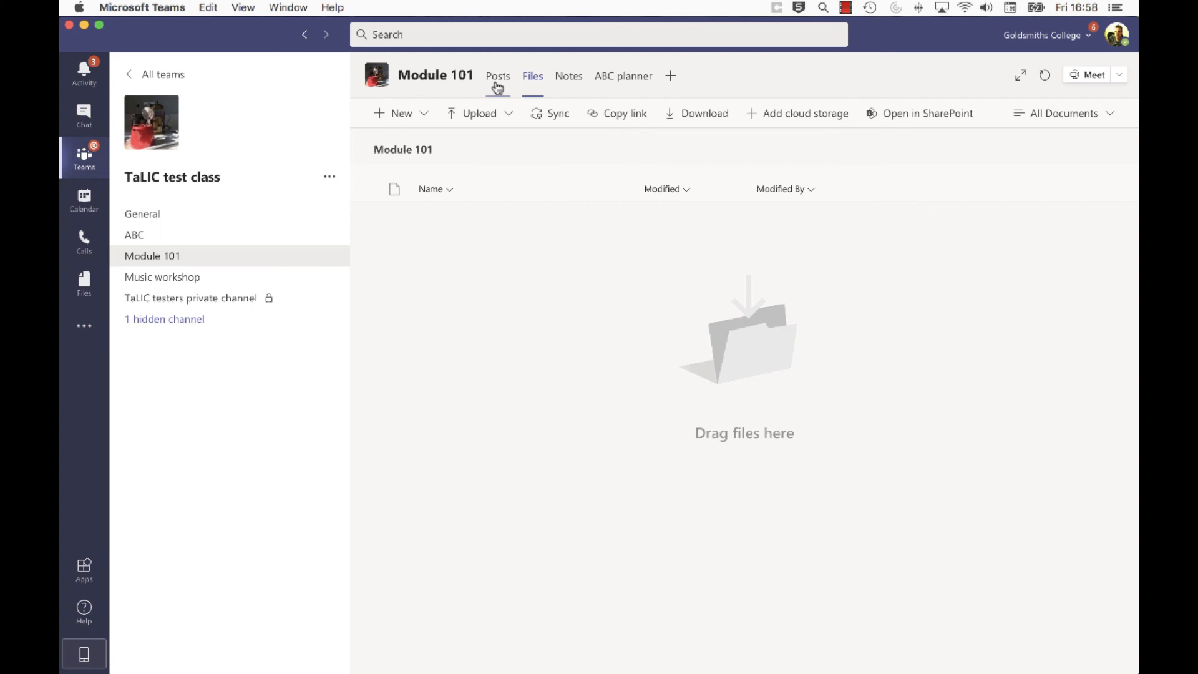
click(419, 192)
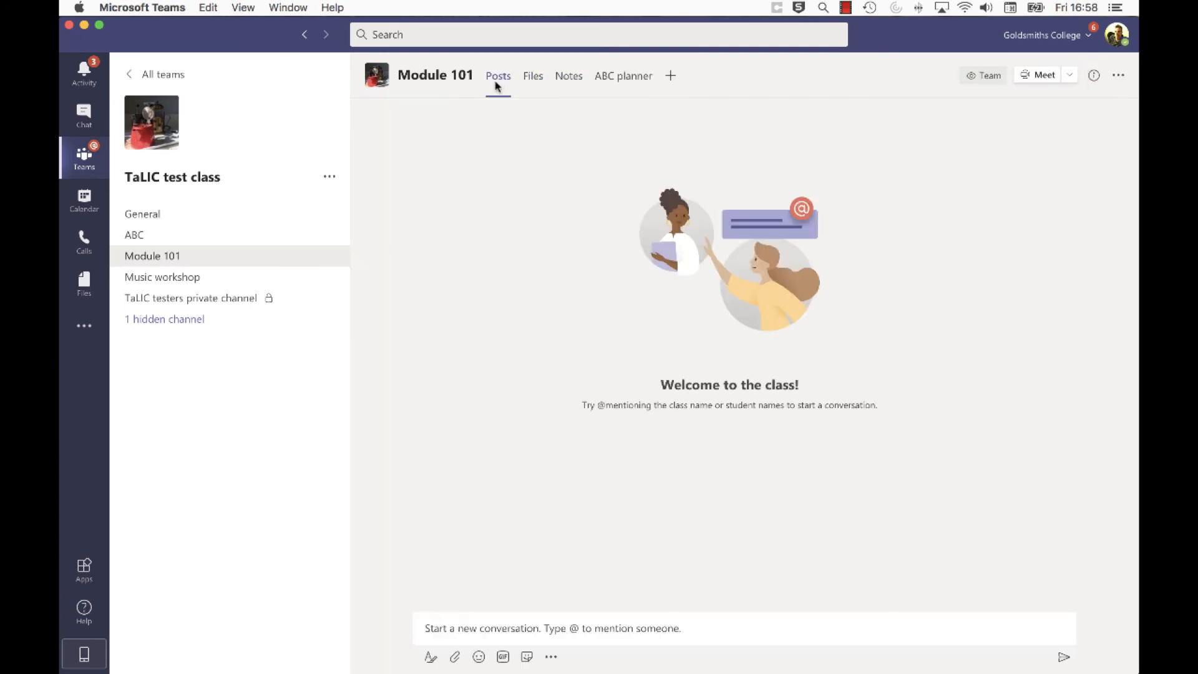
click(490, 616)
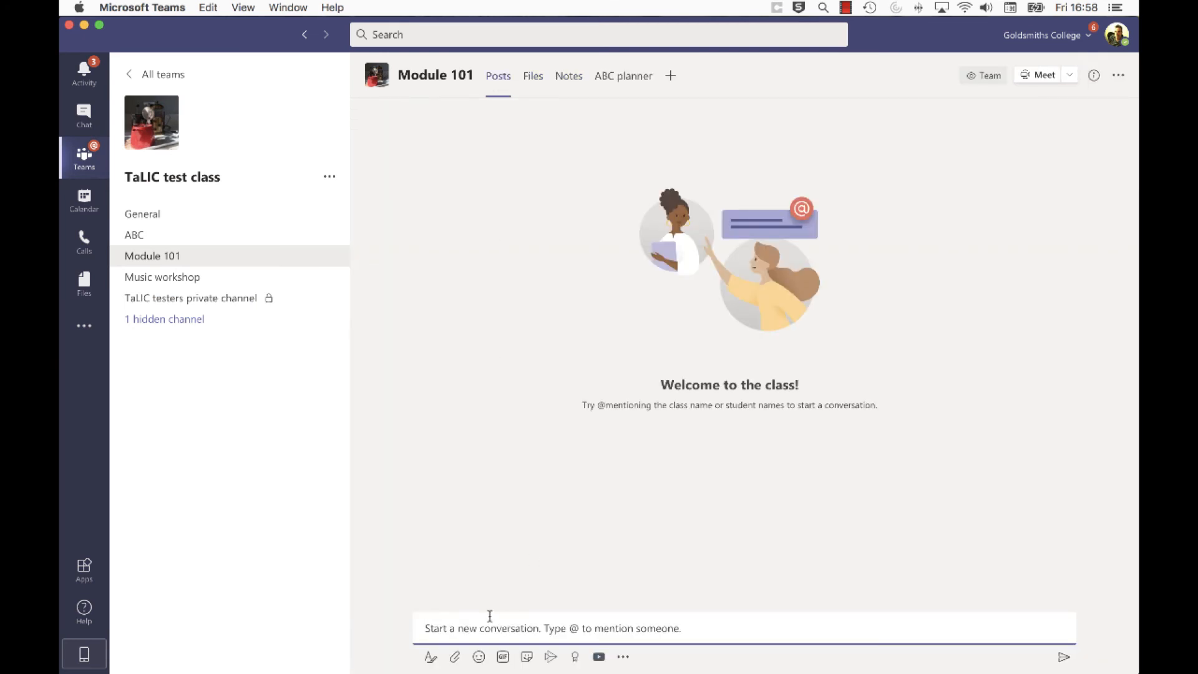
text(Hi Michael are you ready to work on the ABC session?)
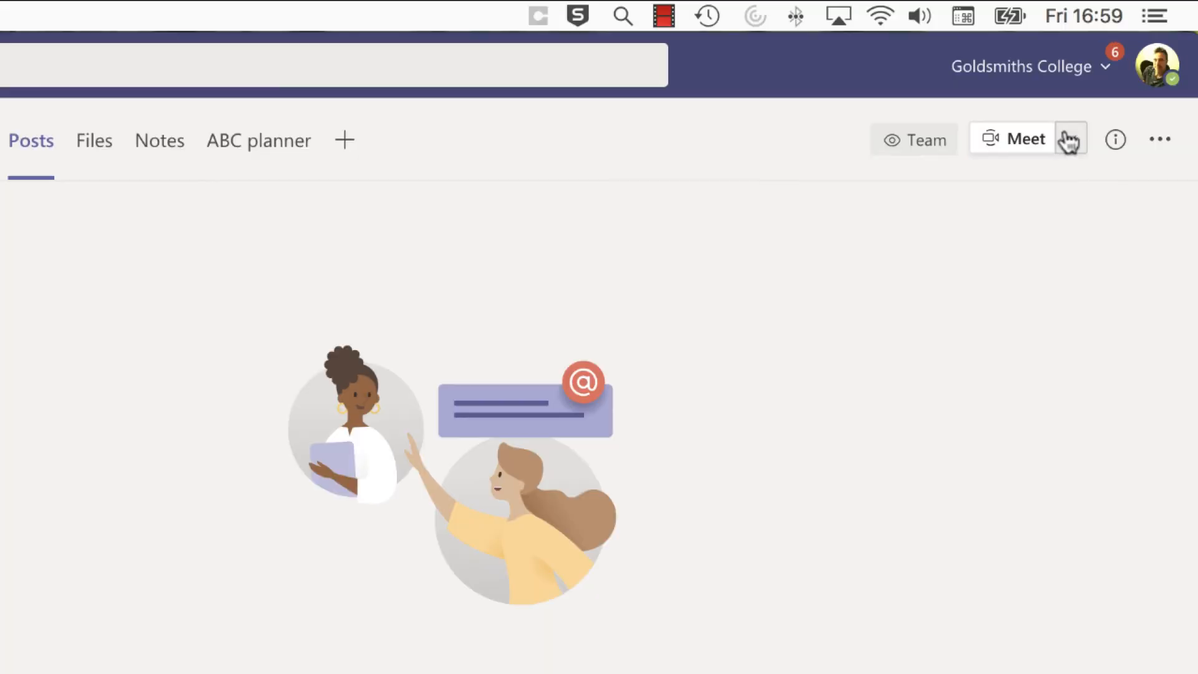
click(1069, 75)
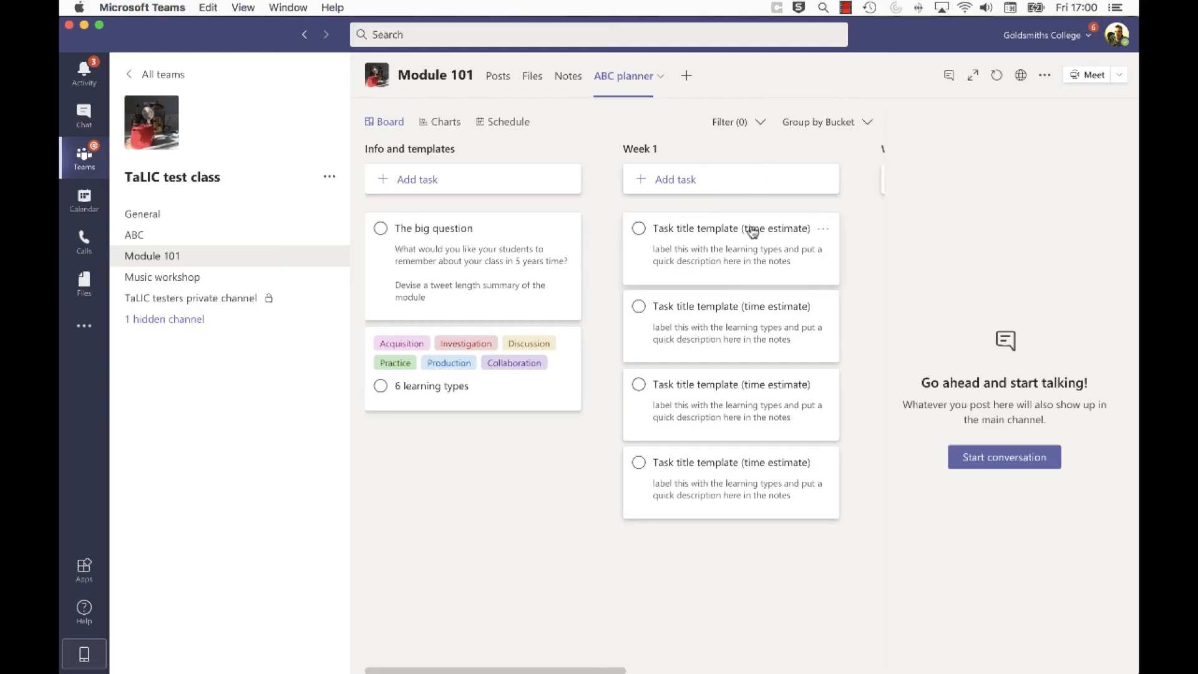
Rename the first Week 1 template task as "introduction video (5 mins)" and label it Acquisition
click(754, 233)
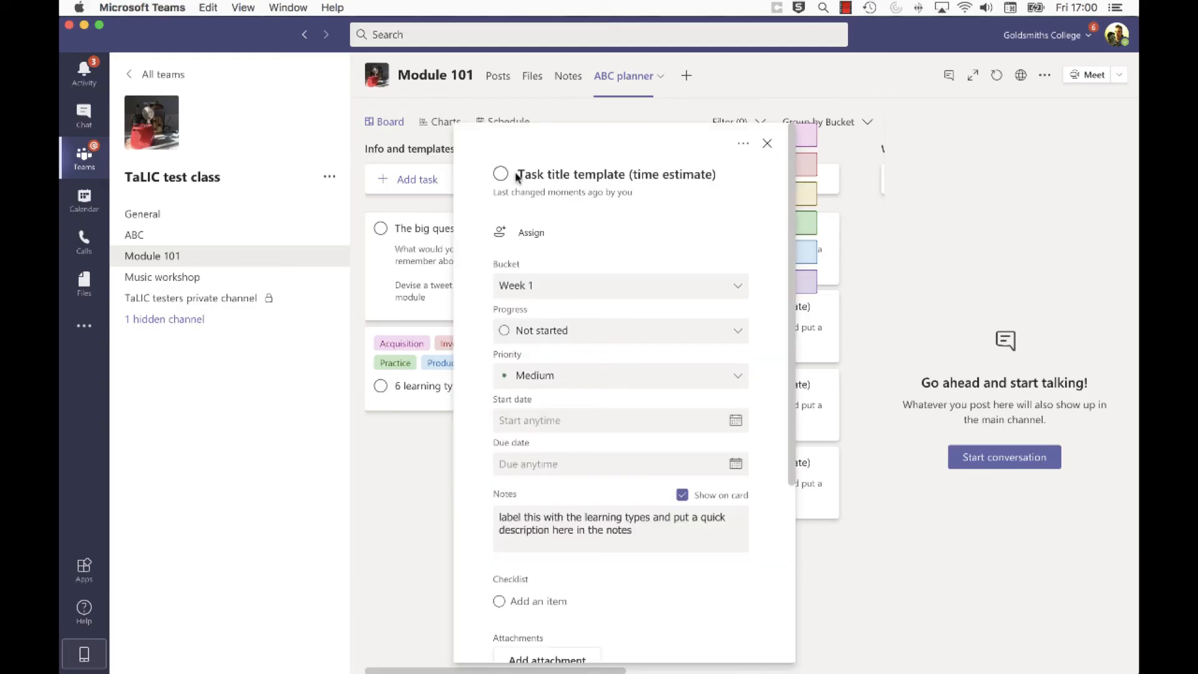
drag(518, 174, 626, 175)
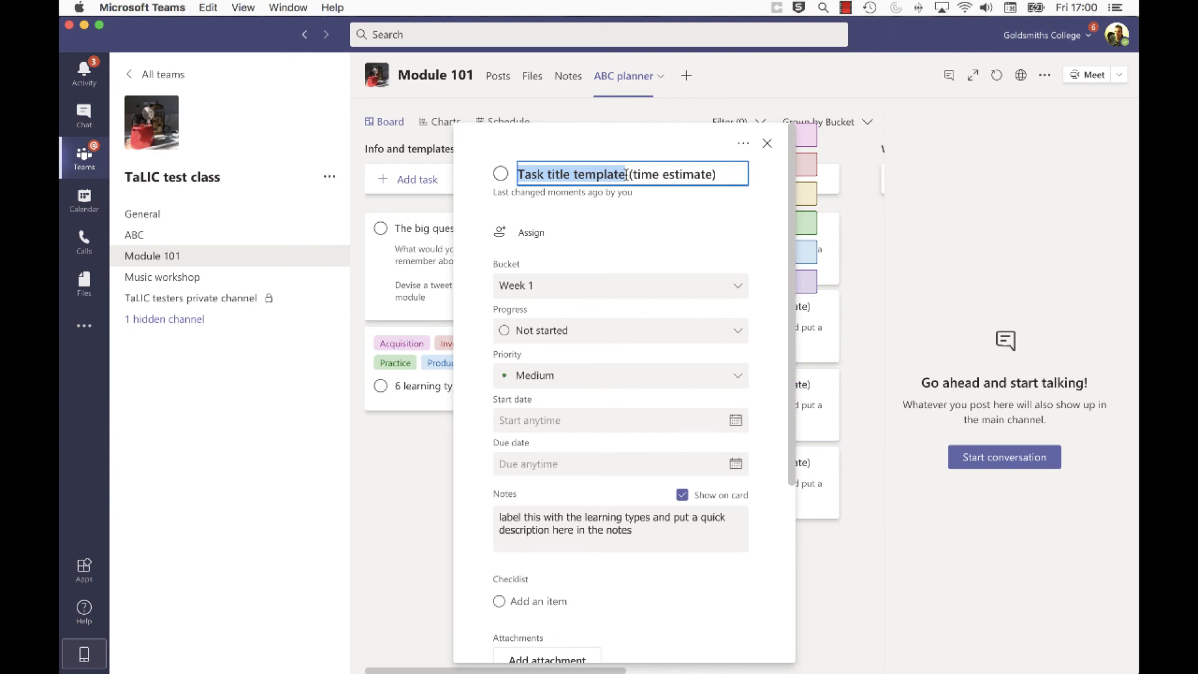
text(sho)
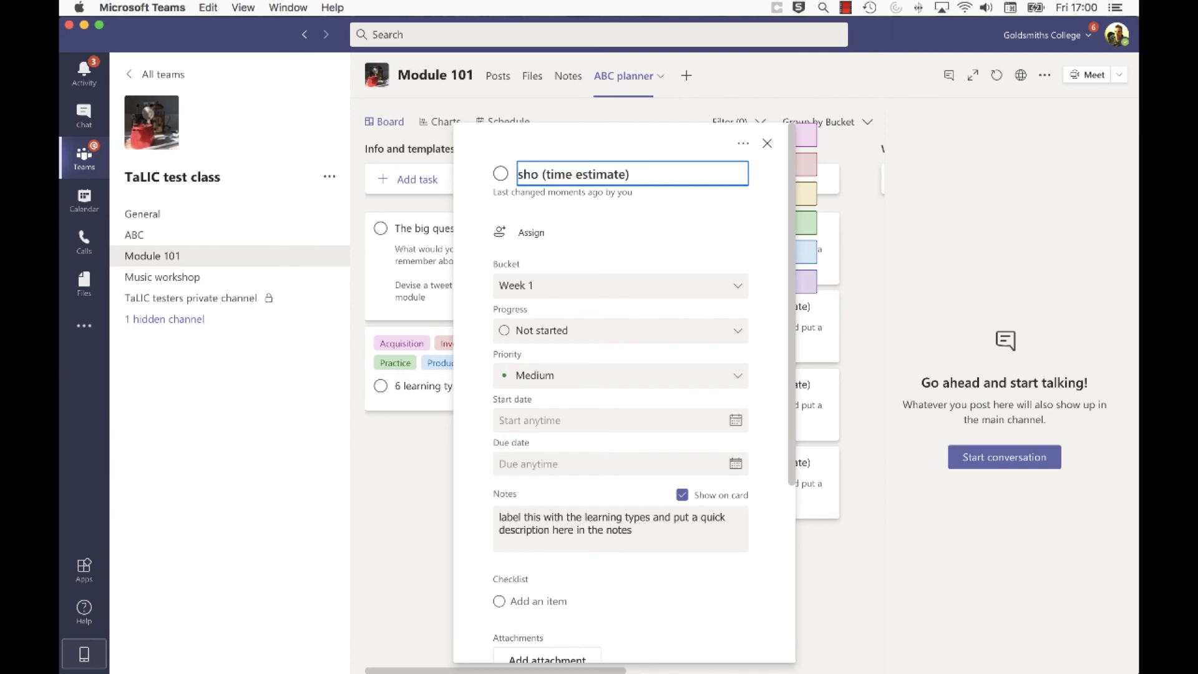
key(BackSpace)
key(BackSpace)
key(BackSpace)
text(introduction video)
drag(633, 175, 712, 175)
text(5 mins)
click(806, 136)
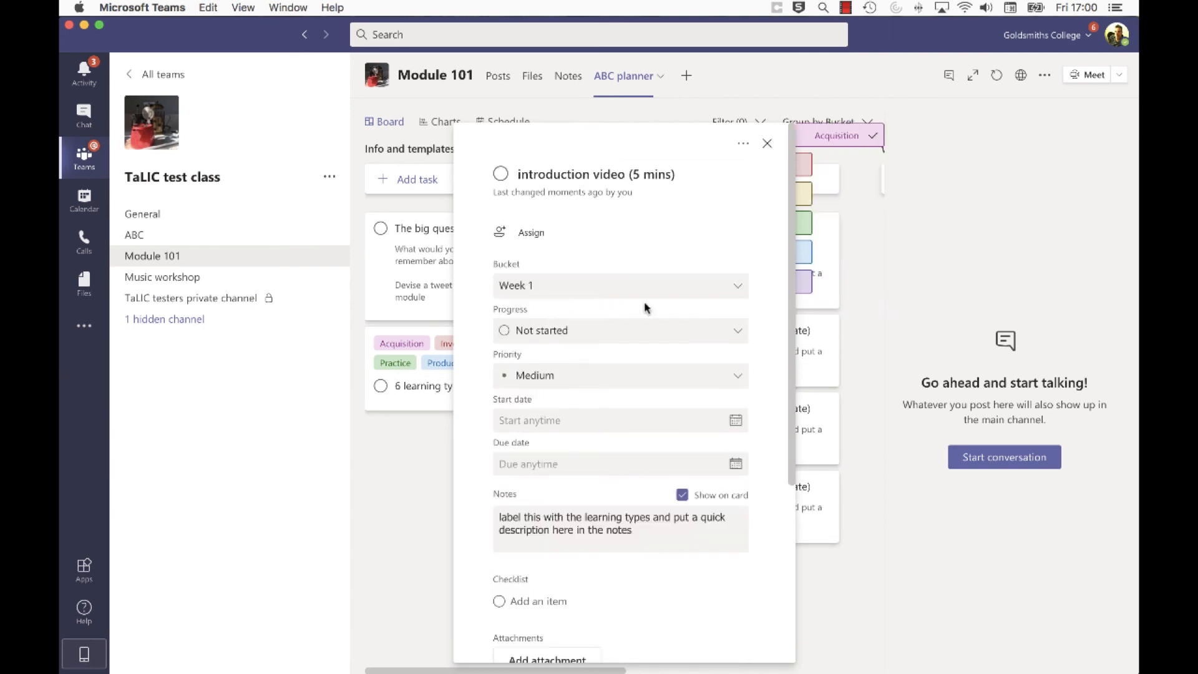
Replace the task's notes with "Talking head describing the week's activities (need to script it and provide as text below a Panopto video in a Page resource)"
scroll(646, 308, down, 3)
triple_click(554, 333)
text(Talking head describing the week's activities)
key(Return)
text((scru)
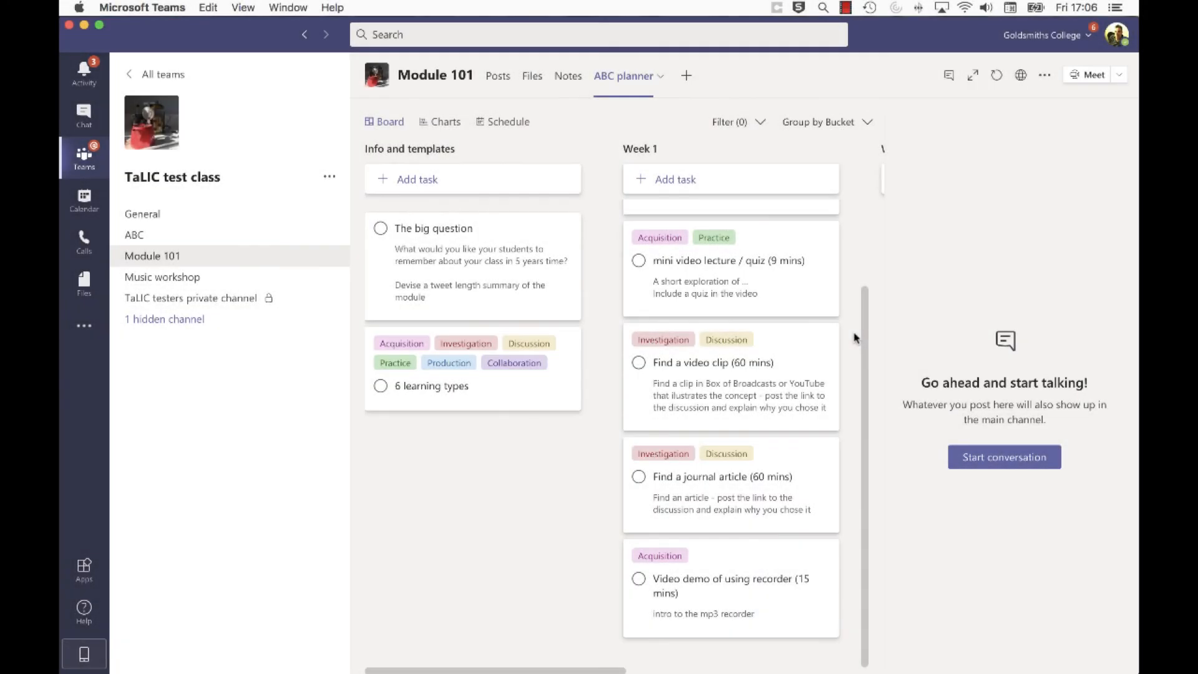
Move the Find a journal article task above Find a video clip in Week 1, and restore the original task order
scroll(855, 338, up, 3)
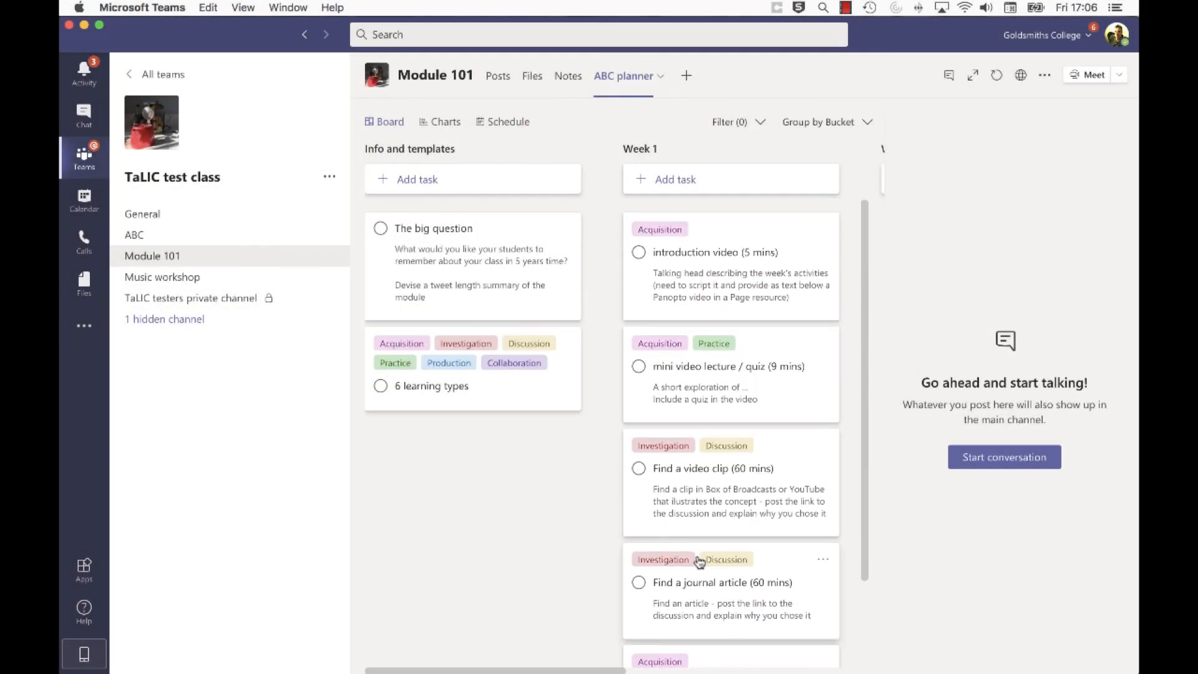
drag(699, 563, 700, 462)
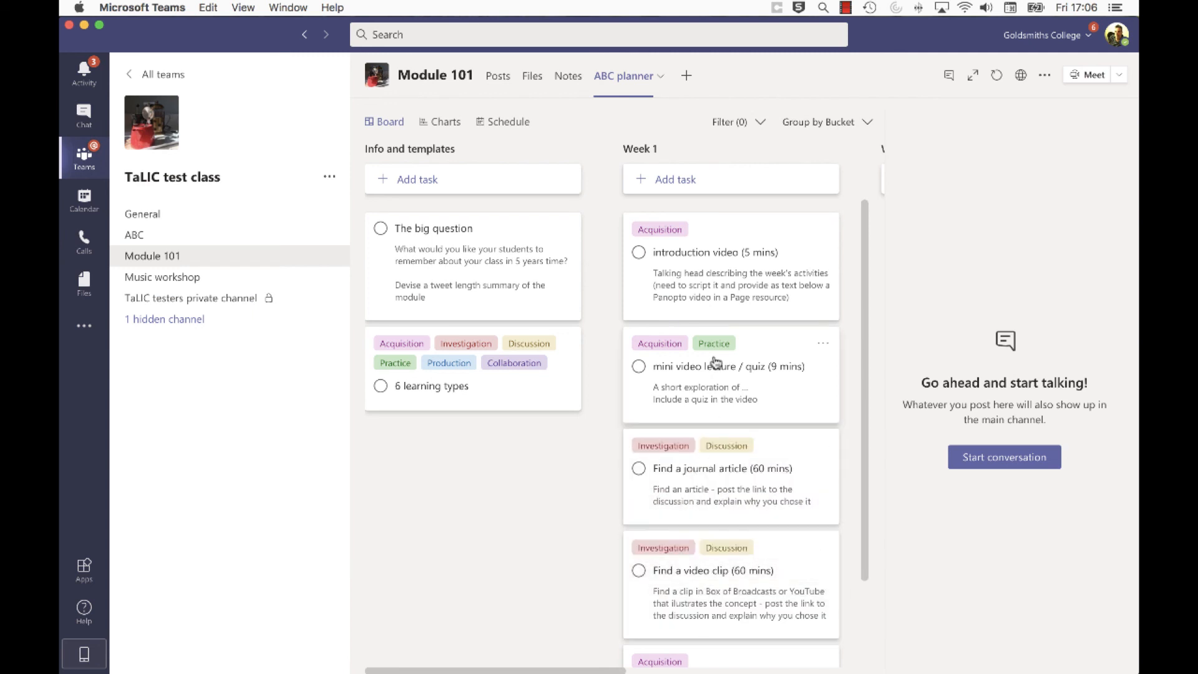
mouse_move(716, 362)
mouse_down()
mouse_move(722, 473)
mouse_move(721, 372)
mouse_up()
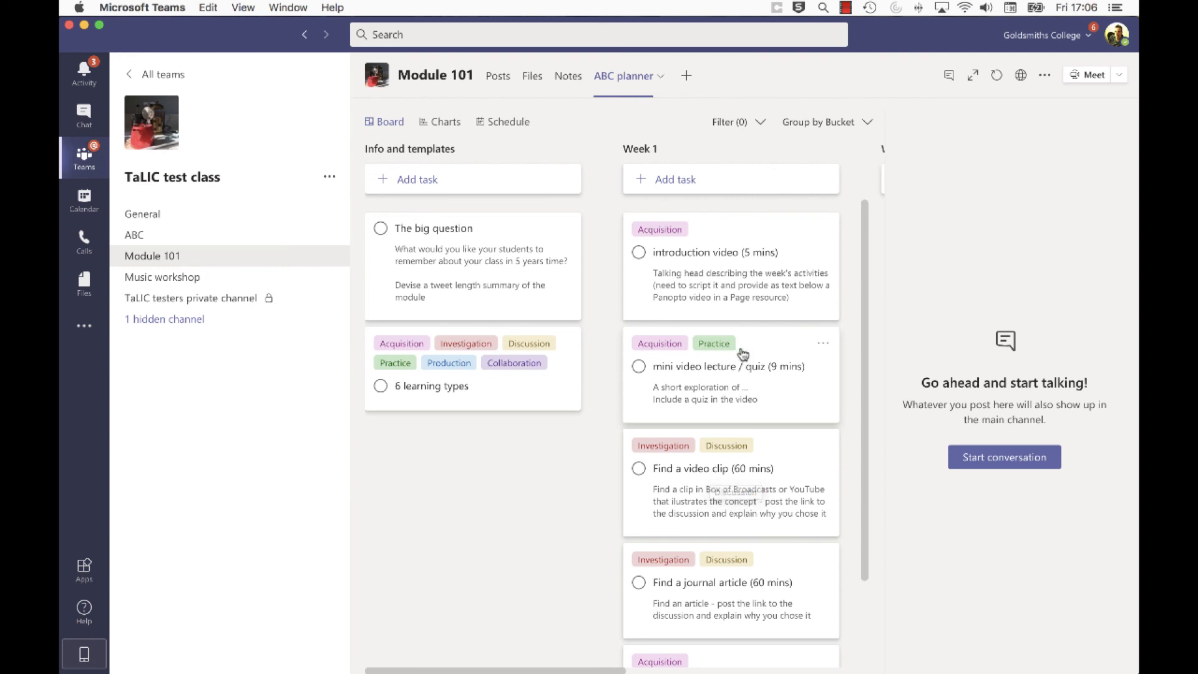
Assign the mini video lecture / quiz task in Week 1 to a team member, searching by first name
click(761, 352)
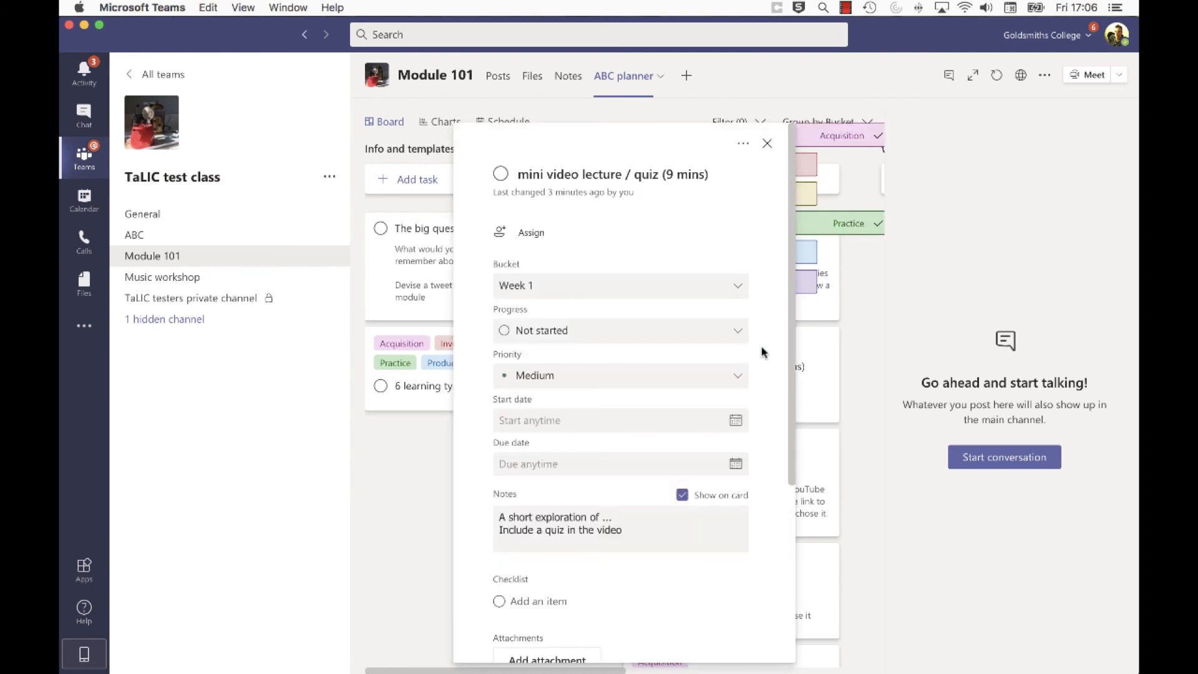
click(541, 234)
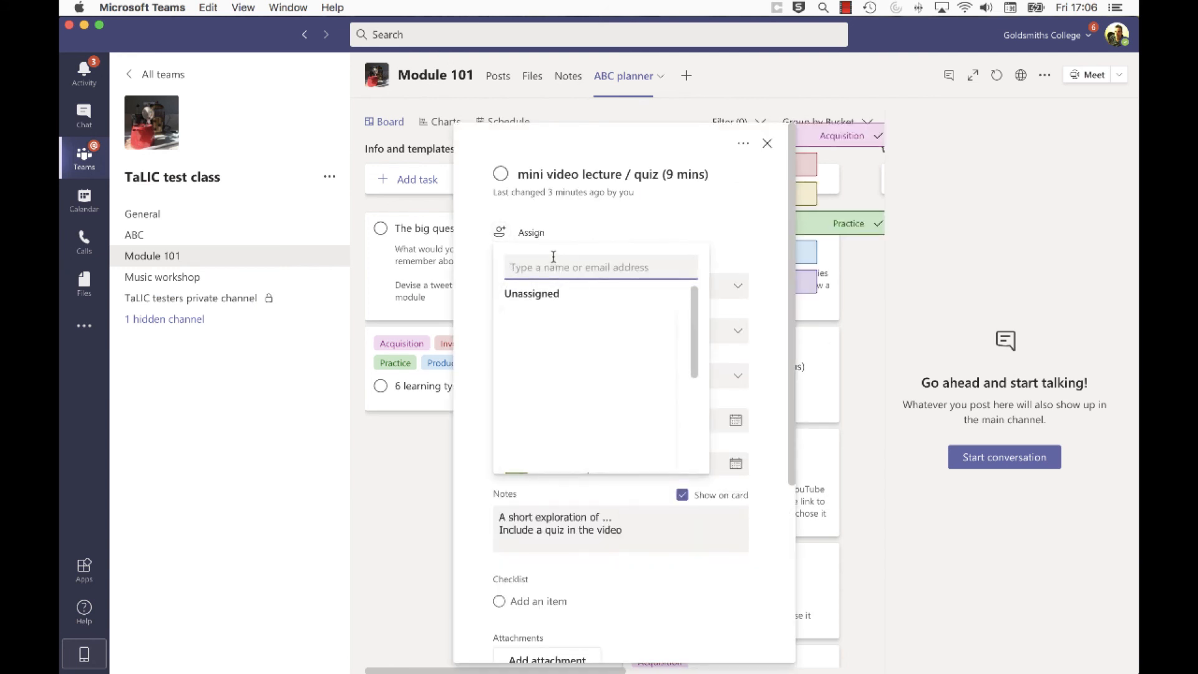
text(pete)
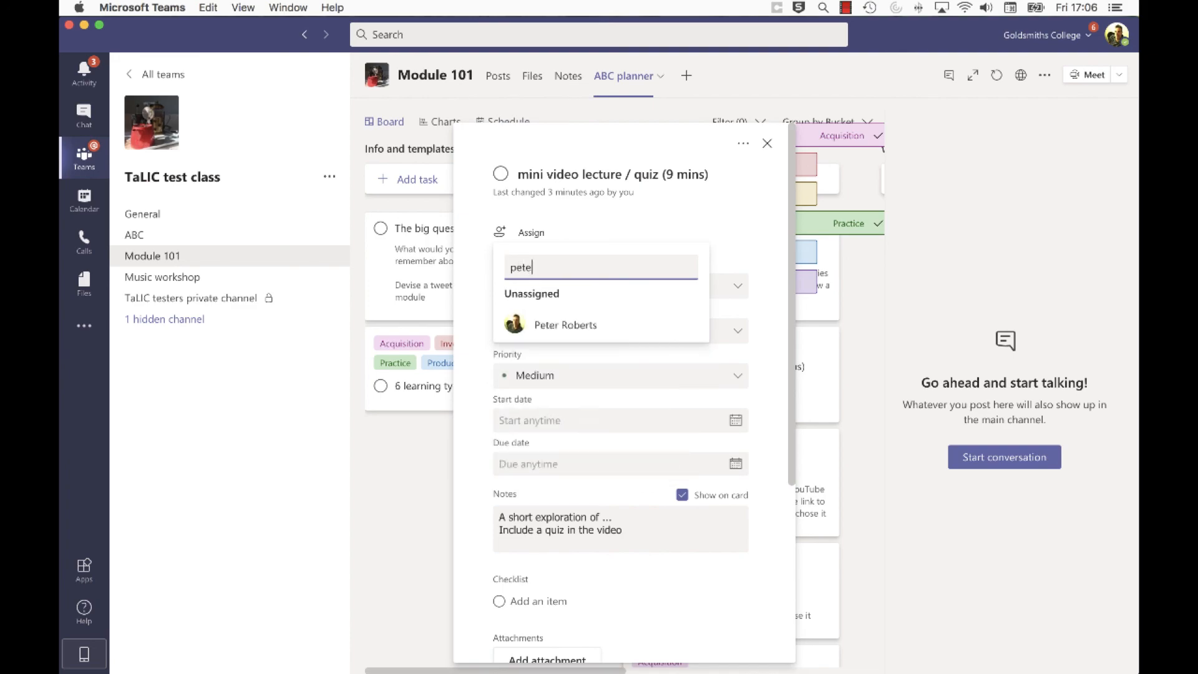